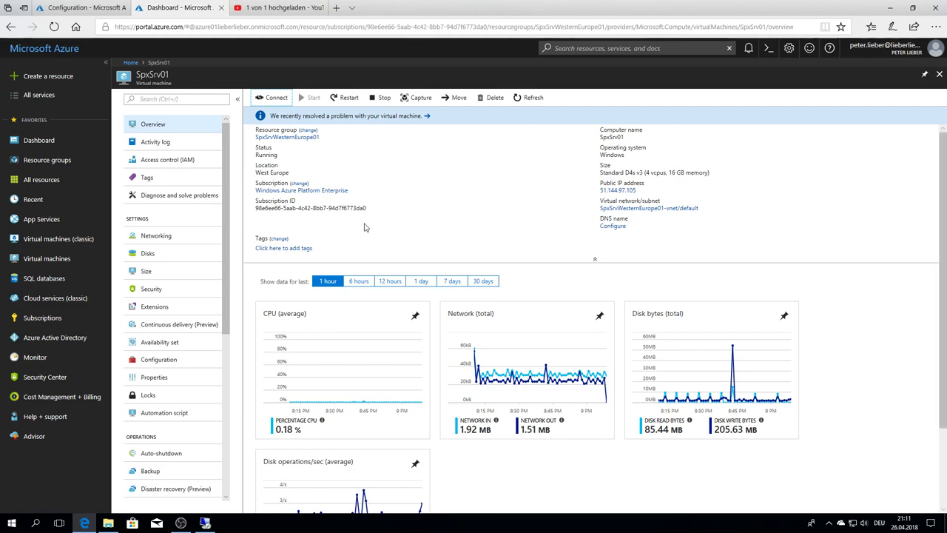
Step: Switch to the remote desktop session on the SpxSrv01 server at 51.144.97.105
left_click(207, 526)
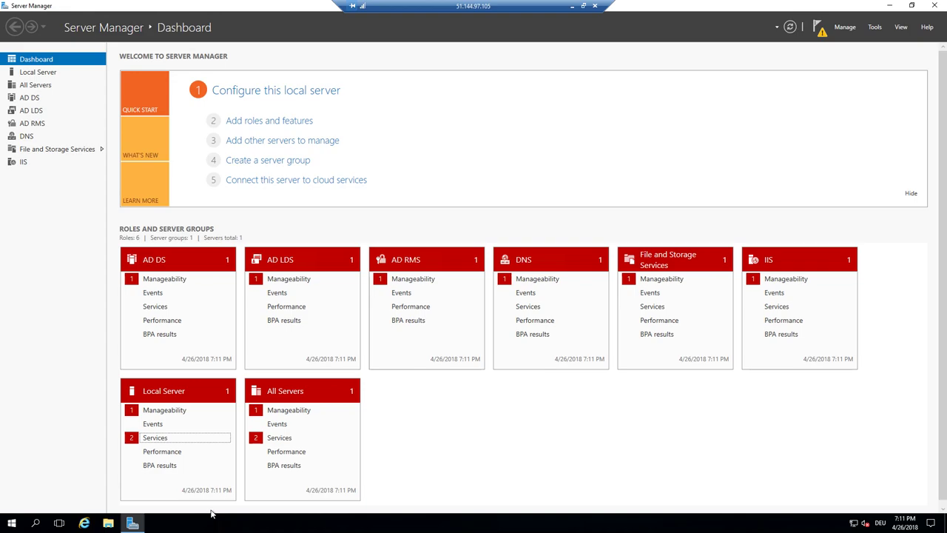
Step: Check the AD DS manageability details, then minimize Server Manager to reveal the desktop
left_click(161, 281)
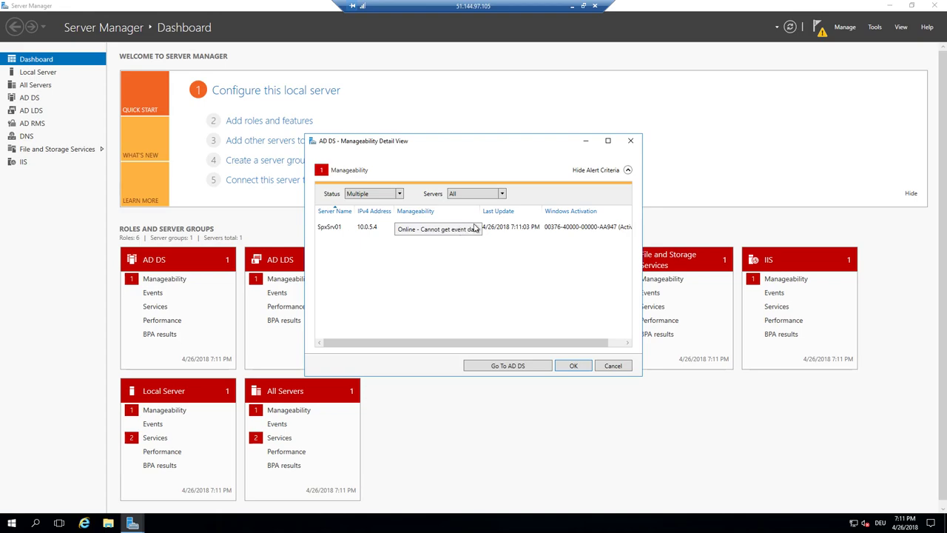
left_click(563, 366)
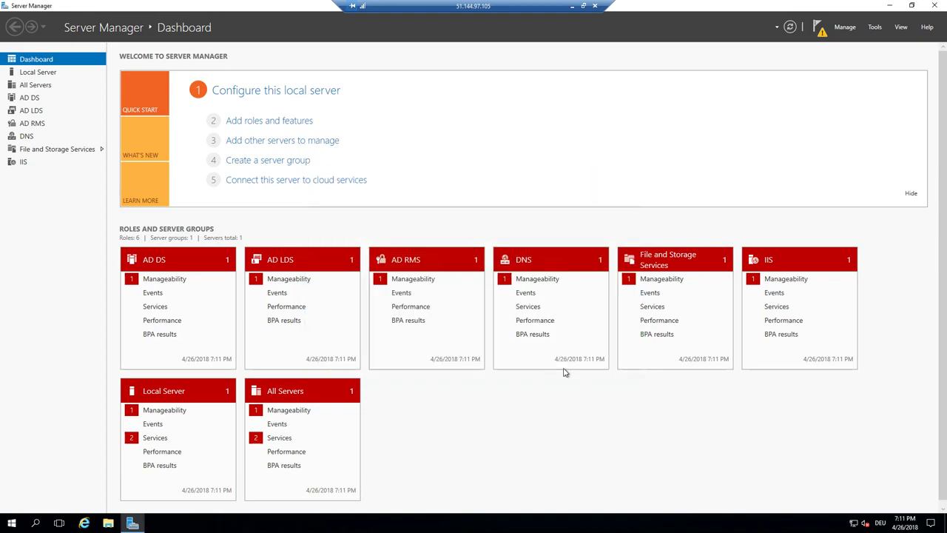
left_click(892, 6)
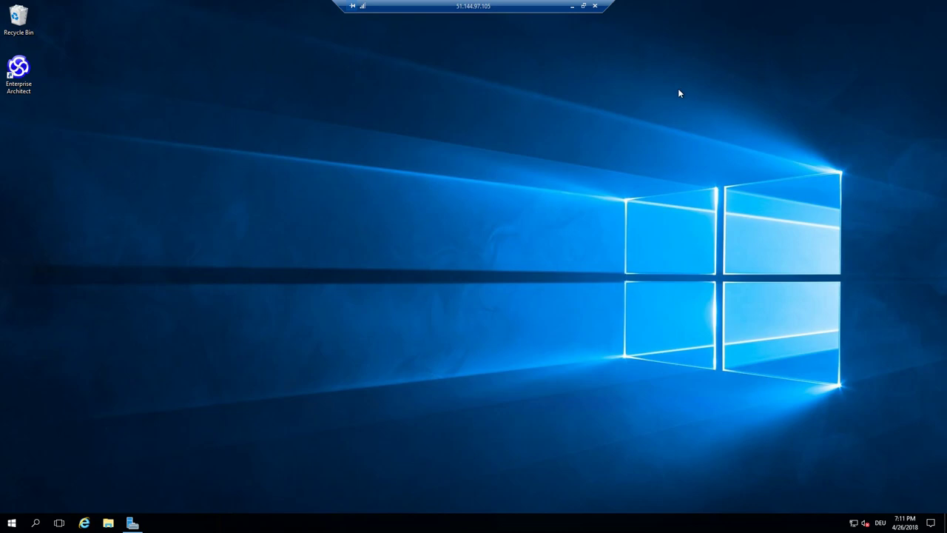
Step: Launch Active Directory Users and Computers from Start's Windows Administrative Tools group
left_click(13, 523)
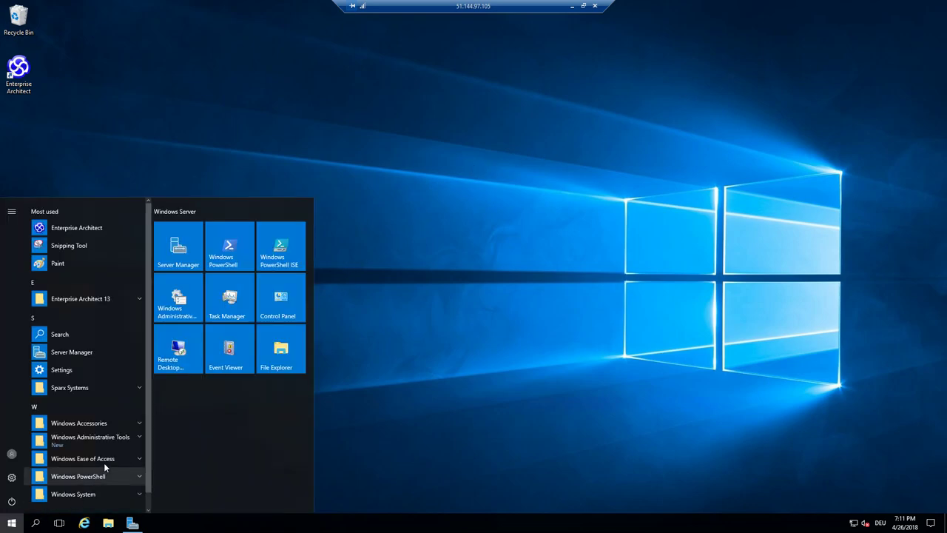
left_click(142, 436)
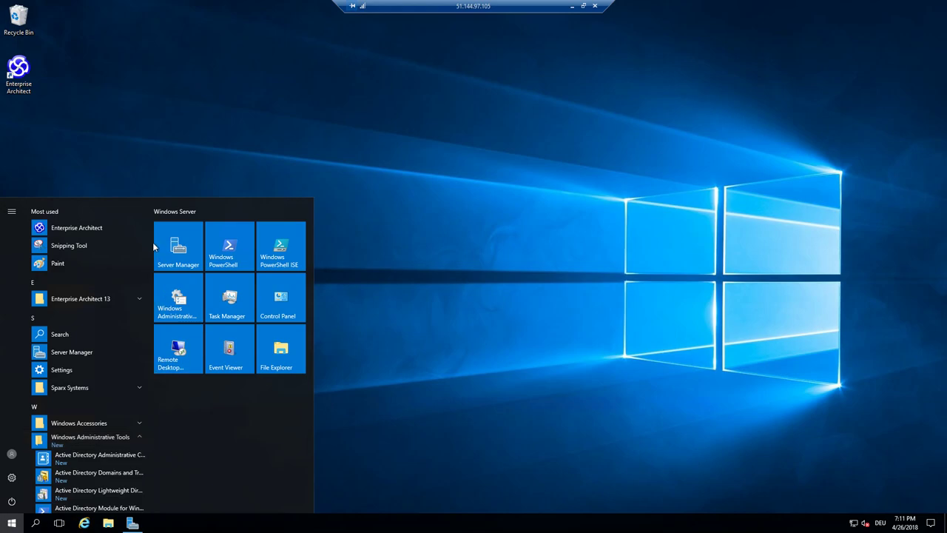
left_click_drag(152, 242, 153, 337)
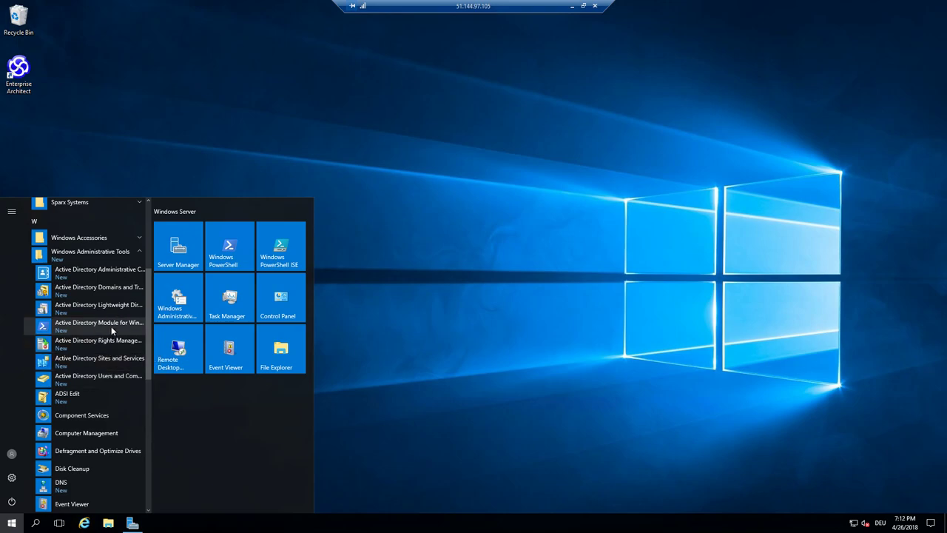
left_click(106, 377)
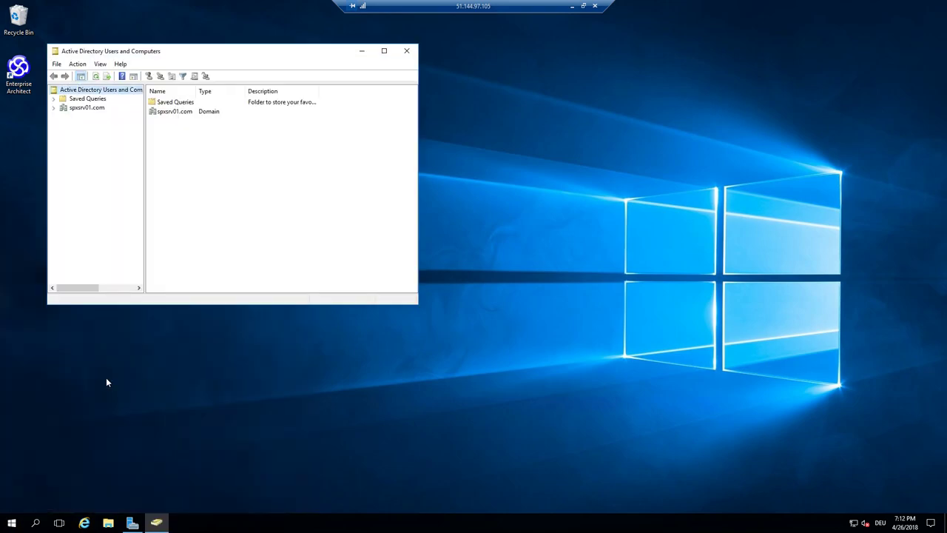
Step: Expand spxsrv01.com, show its Users container, and enlarge the window
left_click(53, 107)
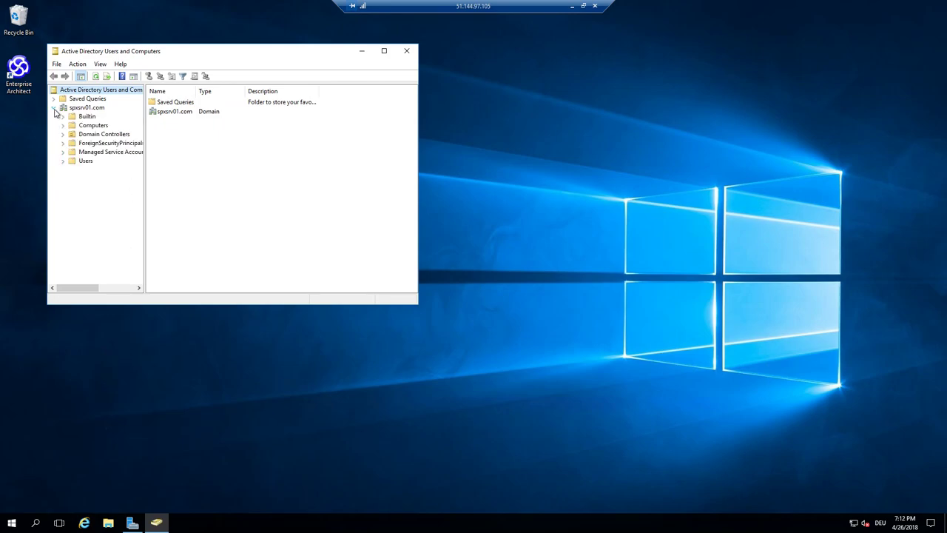
left_click(74, 158)
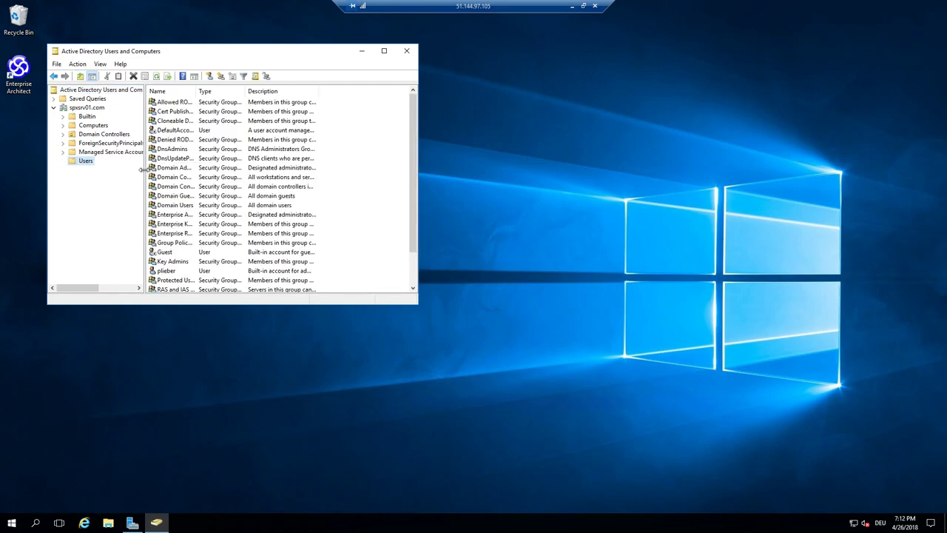
left_click_drag(189, 164, 192, 165)
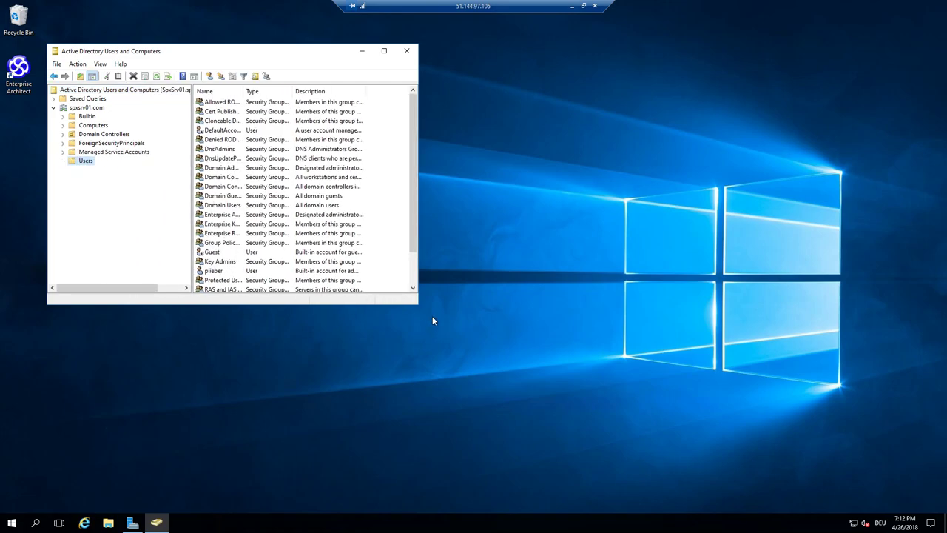
left_click_drag(418, 306, 523, 402)
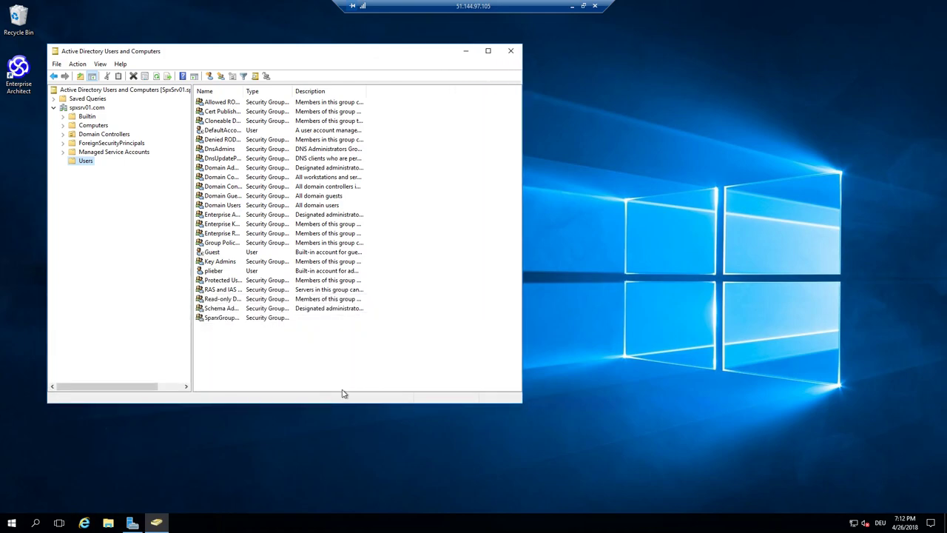
Step: Widen the Name column and bring up the New object menu in the Users list
left_click(218, 320)
left_click(218, 320)
key("Escape")
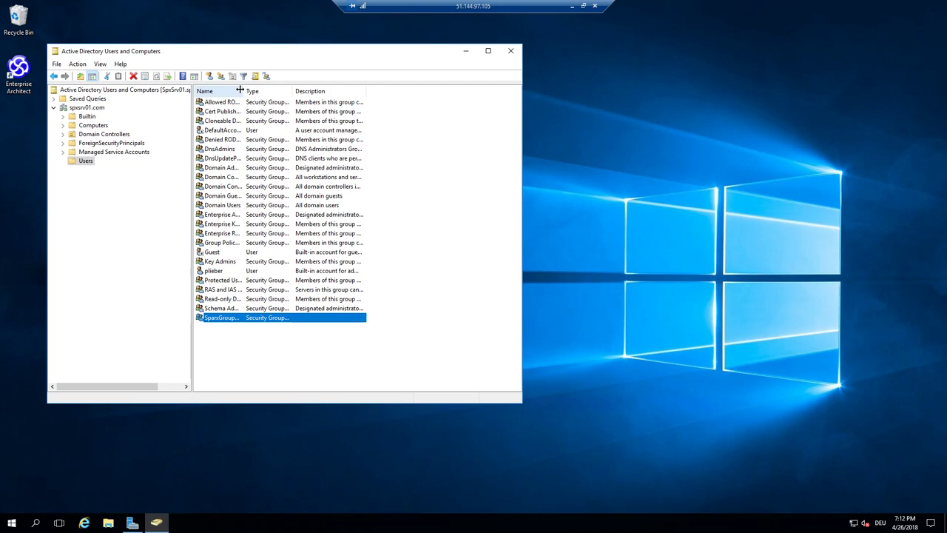
left_click_drag(239, 89, 282, 90)
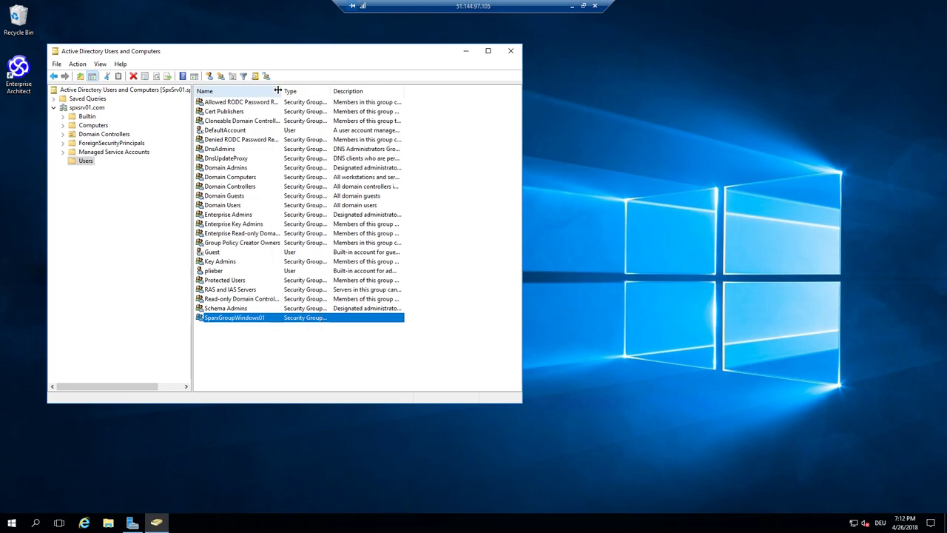
right_click(233, 374)
mouse_move(281, 267)
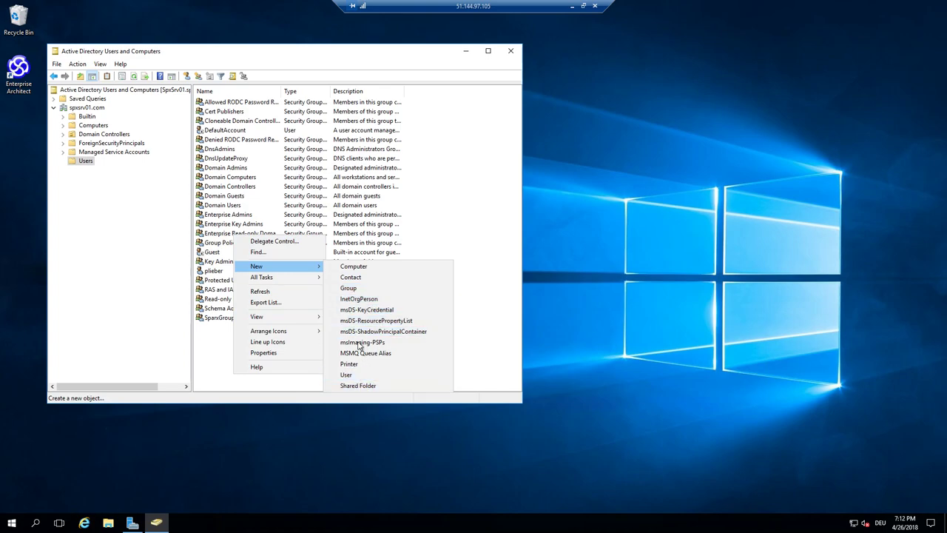
Step: Create the global security group SparxGroupWindow02 in the Users container
left_click(348, 288)
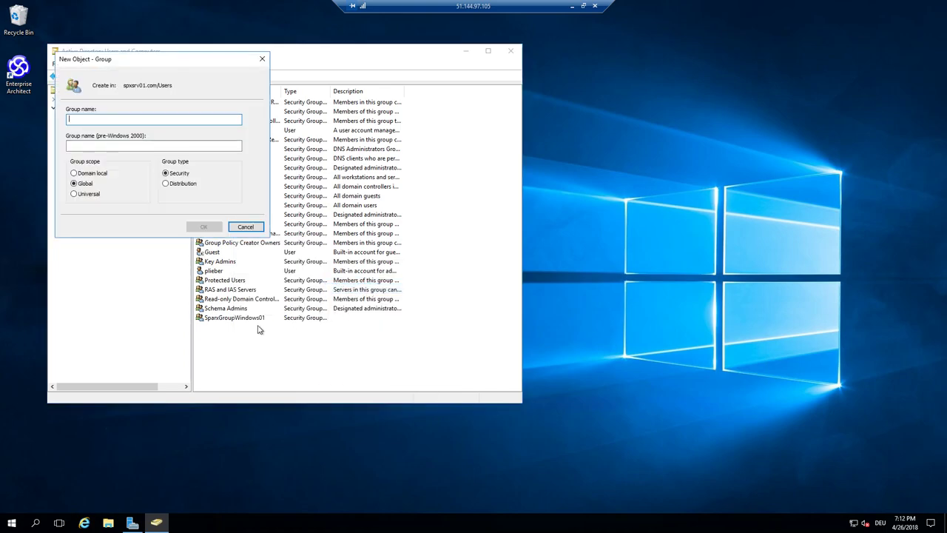
type("SparxGroup")
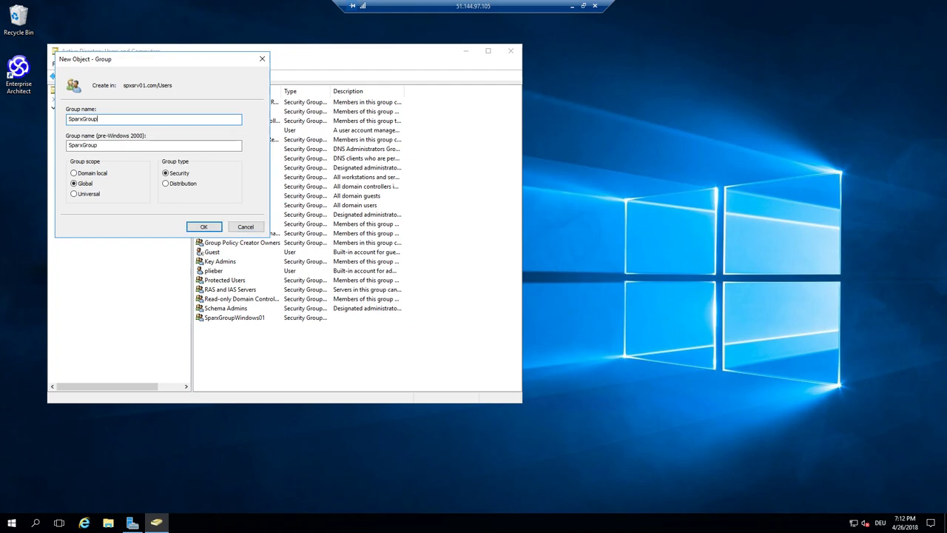
type("Window02")
left_click(217, 227)
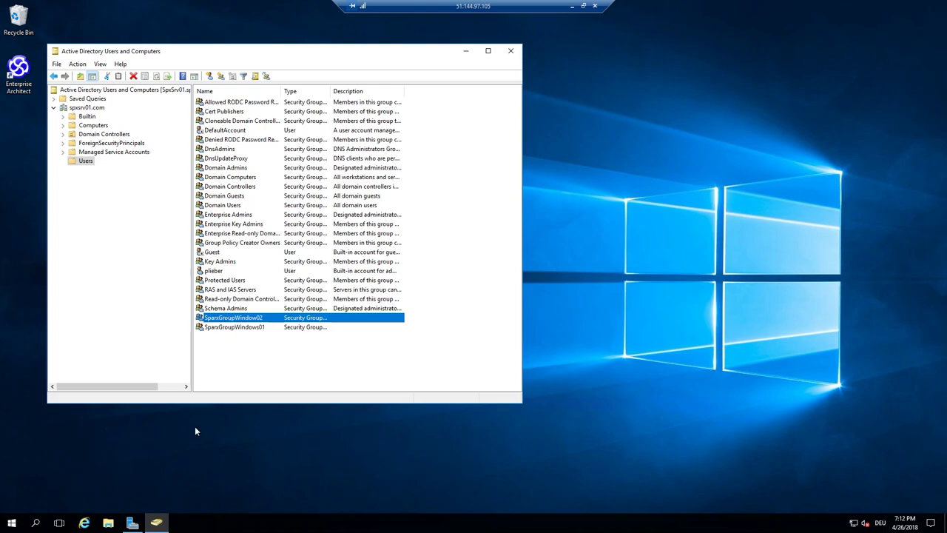
right_click(232, 364)
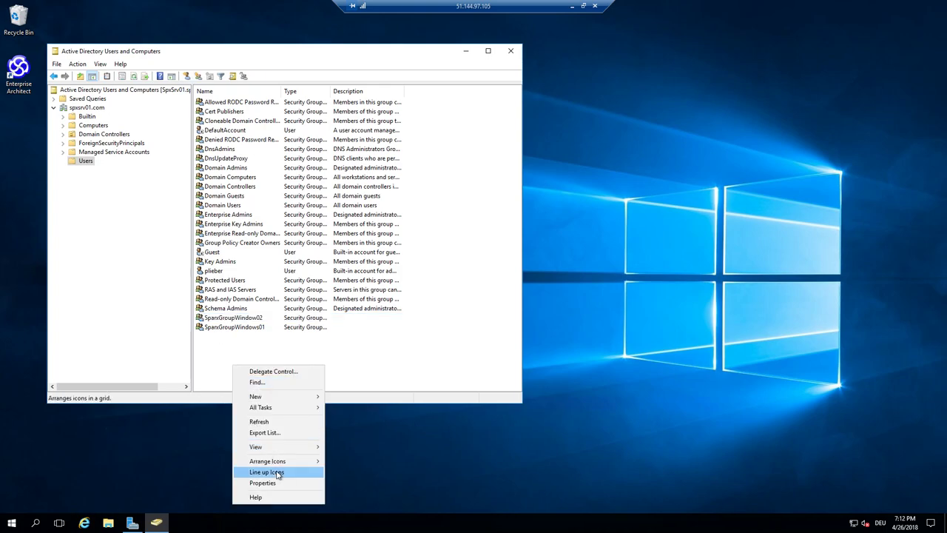
mouse_move(296, 397)
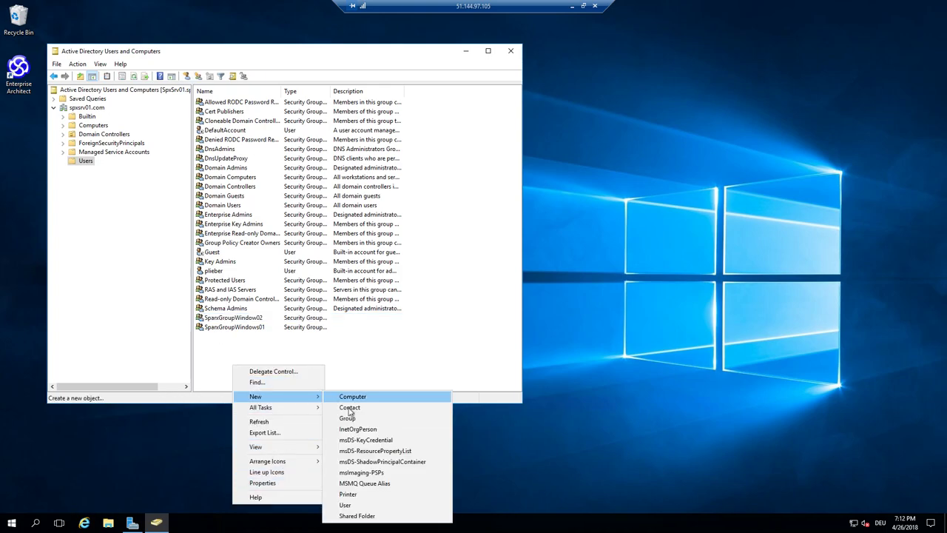
left_click(347, 504)
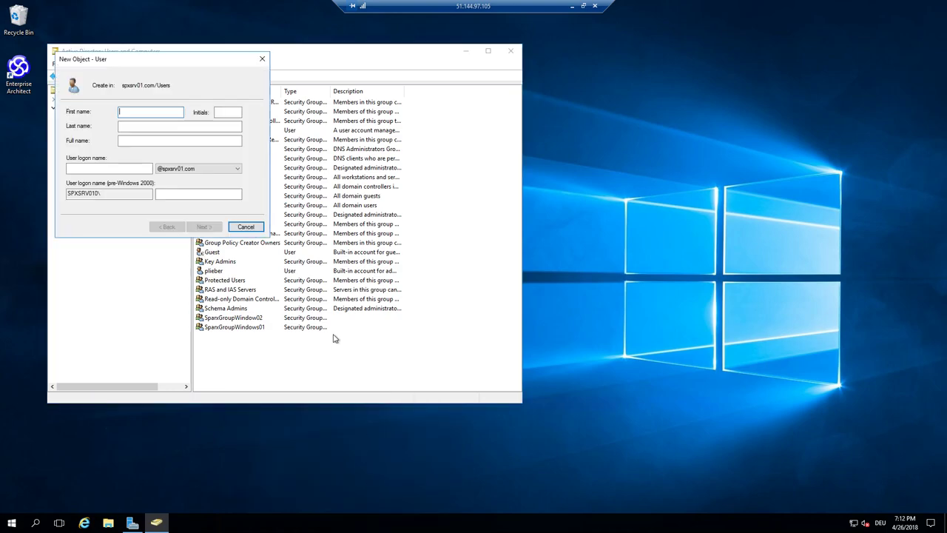
type("Sonja")
key("Tab")
type("Liebe")
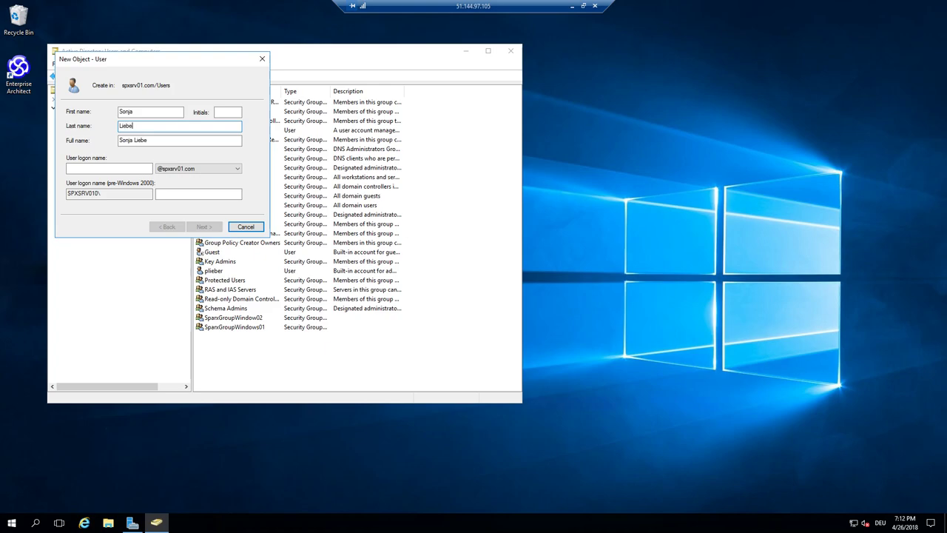
type("r")
key("Tab")
key("Tab")
type("so")
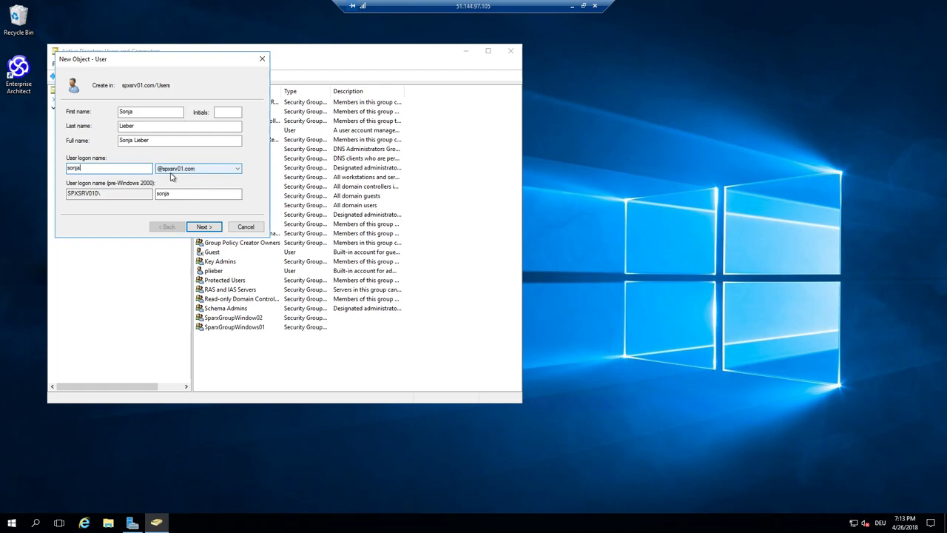
left_click(238, 169)
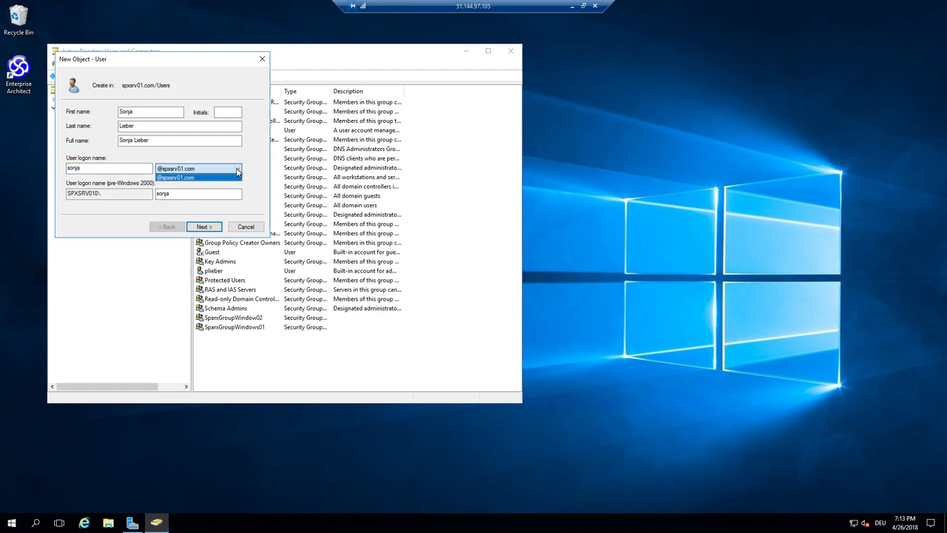
left_click(237, 176)
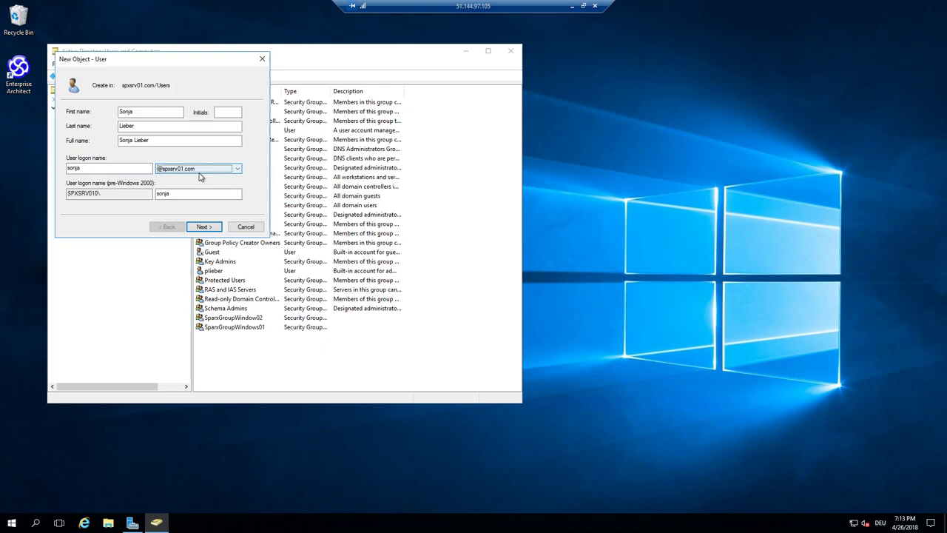
left_click(206, 228)
Step: Enter the account password, drop the change-at-logon requirement, and tick Password never expires
left_click(158, 145)
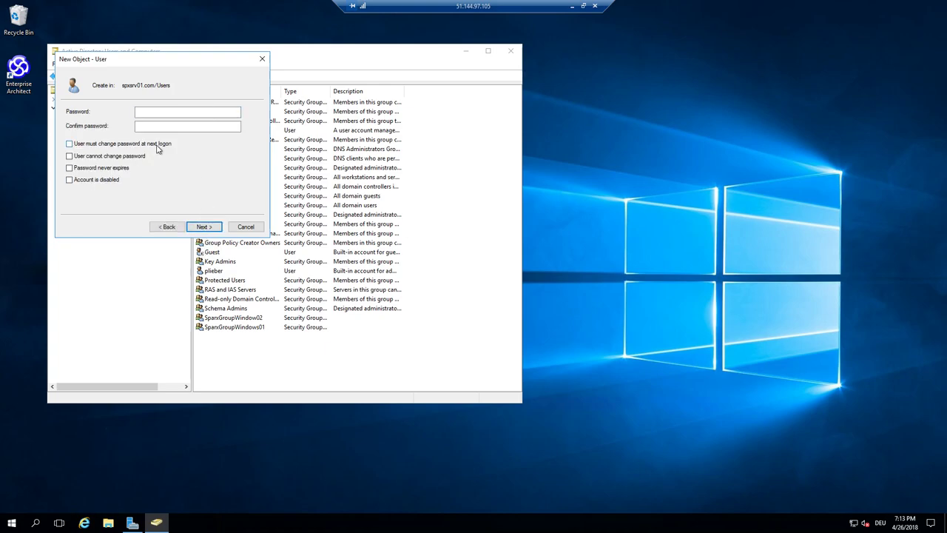
left_click(159, 113)
type("••")
key("Tab")
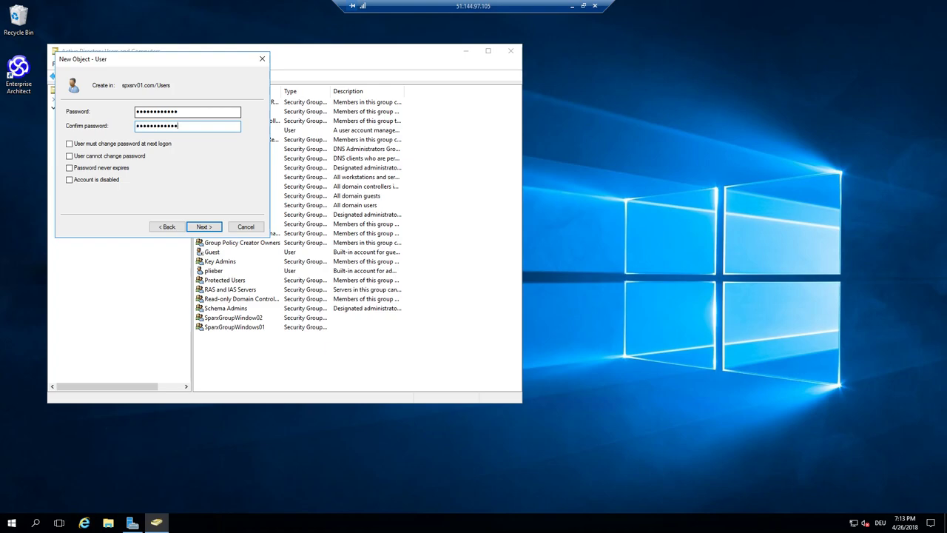
left_click(81, 170)
left_click(197, 226)
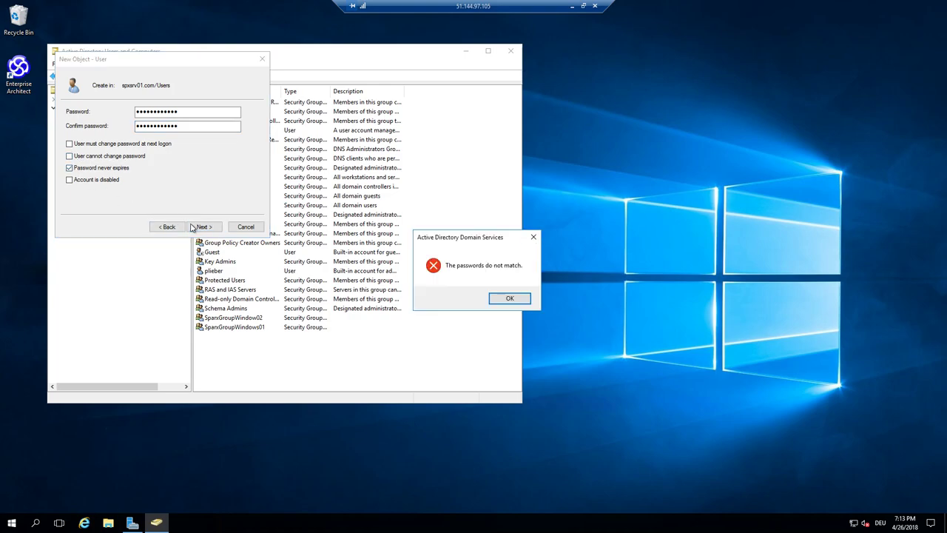
left_click(519, 298)
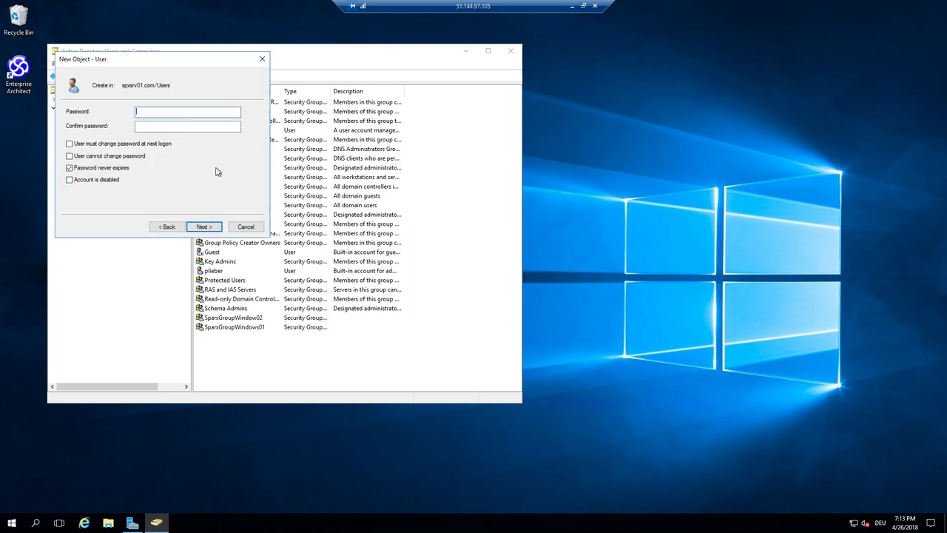
Step: Re-enter matching passwords after the mismatch error and finish creating the user
type("P")
left_click(188, 126)
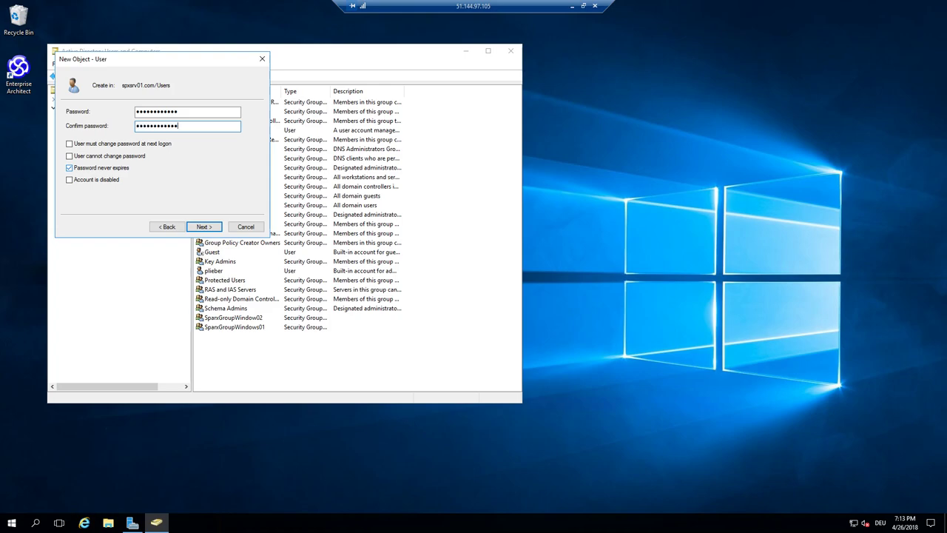
left_click(194, 226)
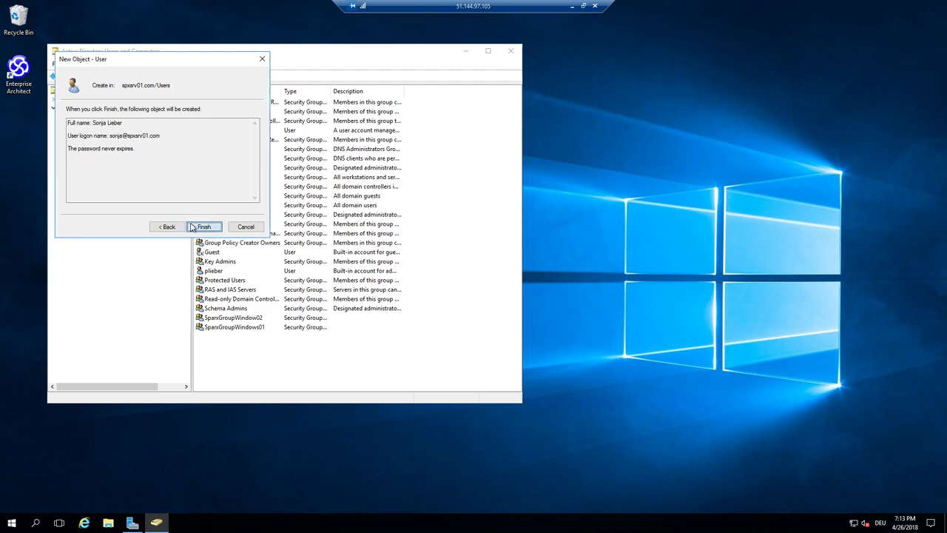
left_click(193, 226)
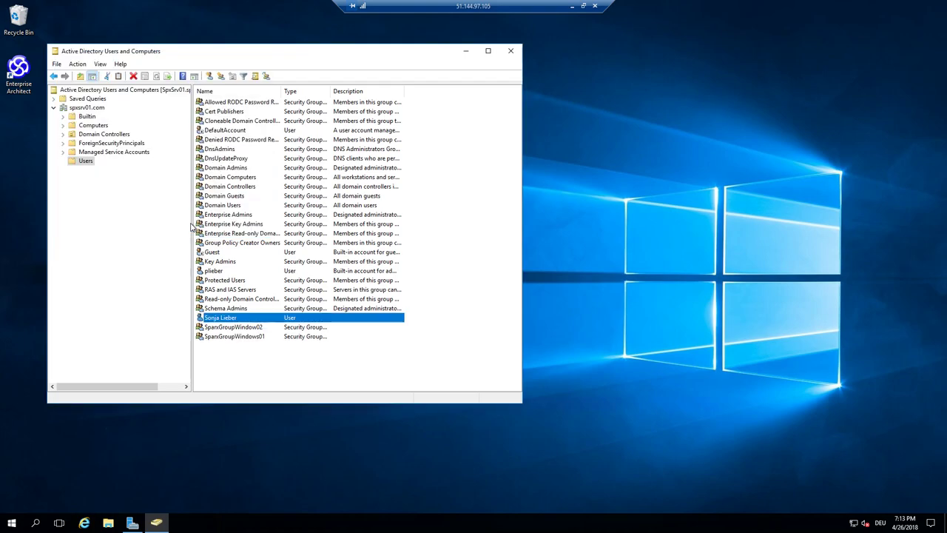
Step: Add the new user to the SparxGroupWindow02 group through its Member Of properties
right_click(266, 319)
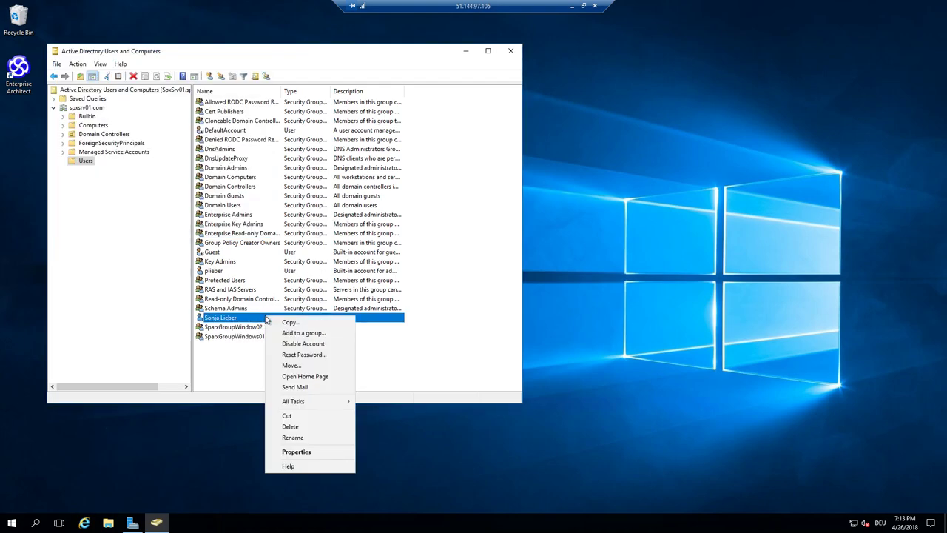
left_click(296, 452)
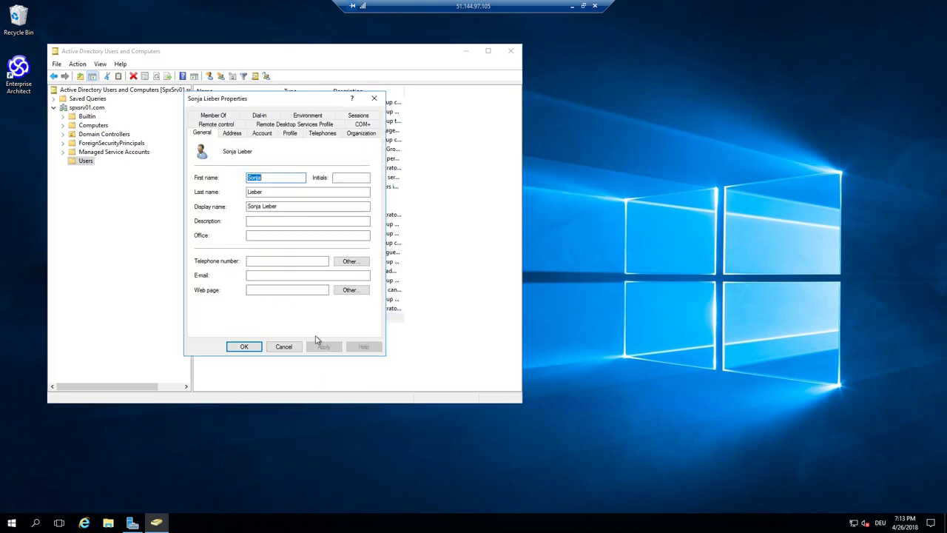
left_click(214, 117)
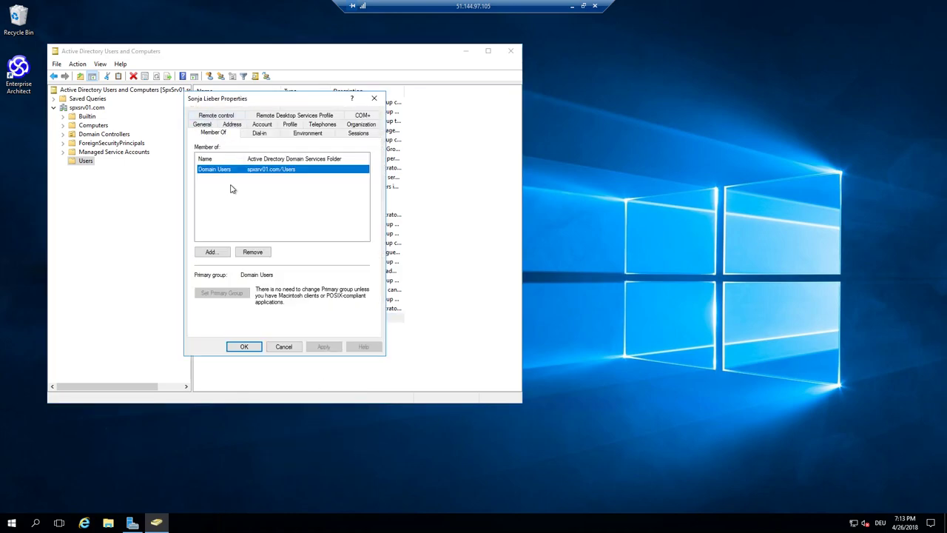
left_click(220, 252)
type("Spar")
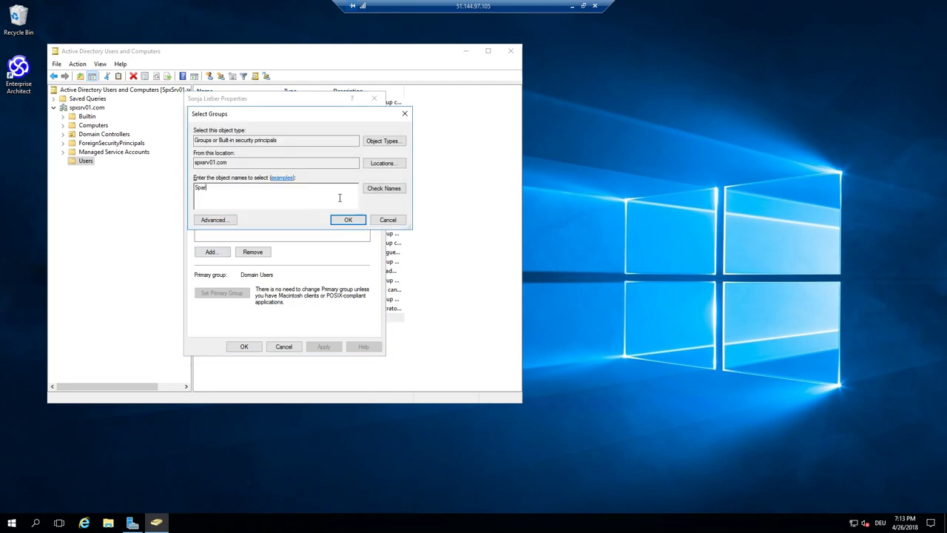
left_click(384, 188)
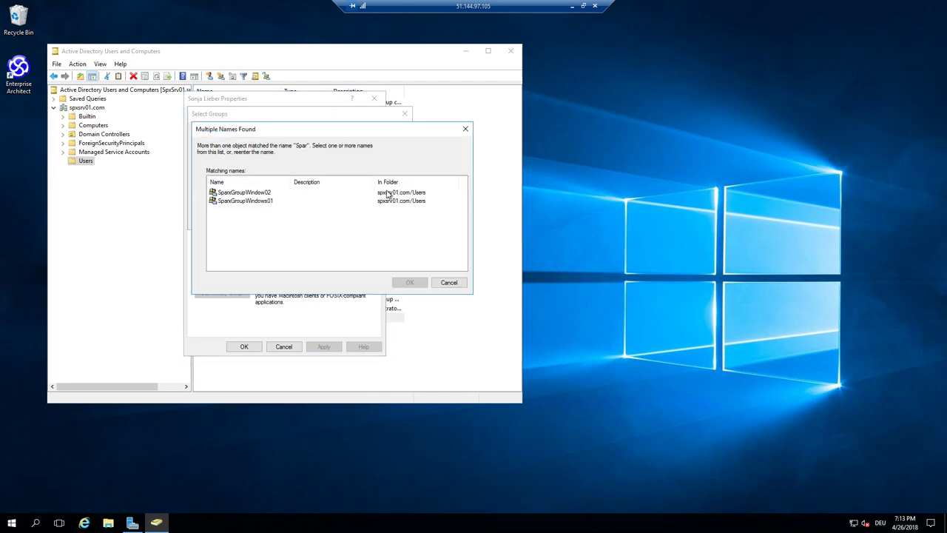
left_click(268, 194)
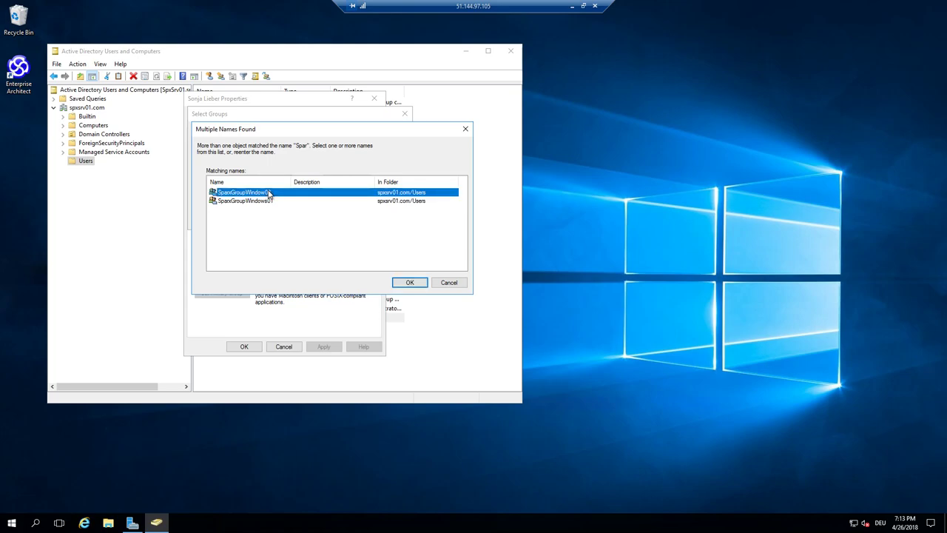
left_click(408, 283)
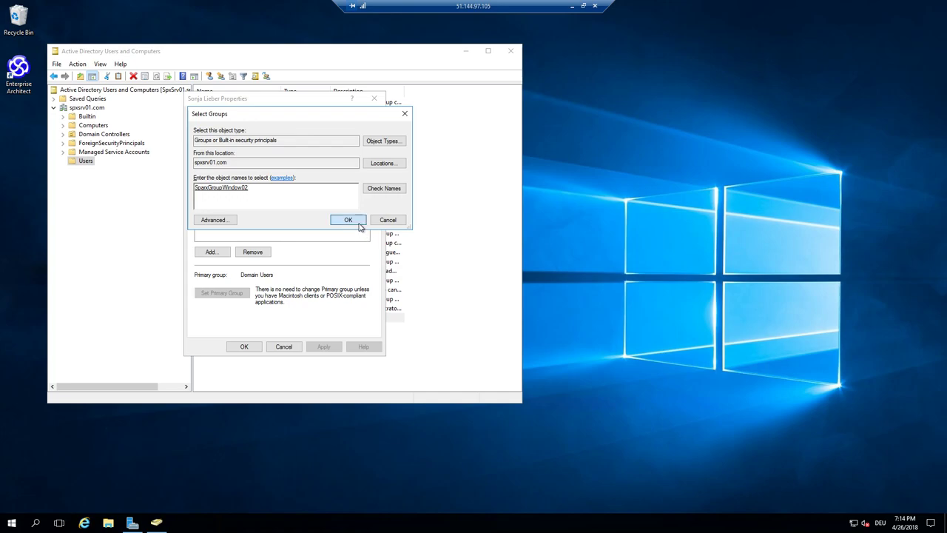
left_click(346, 219)
left_click(244, 346)
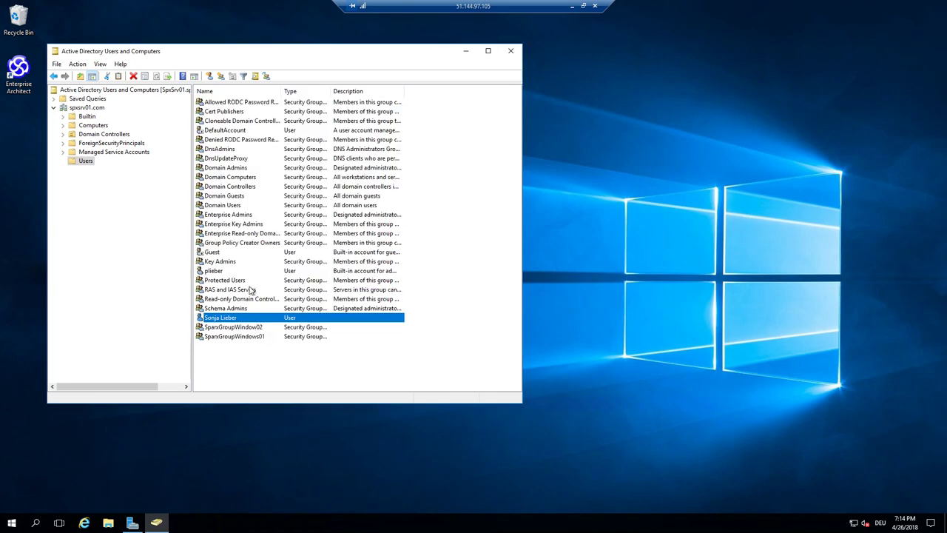
Step: Add the existing administrator account to the SparxGroupWindows01 group via Member Of
left_click(221, 276)
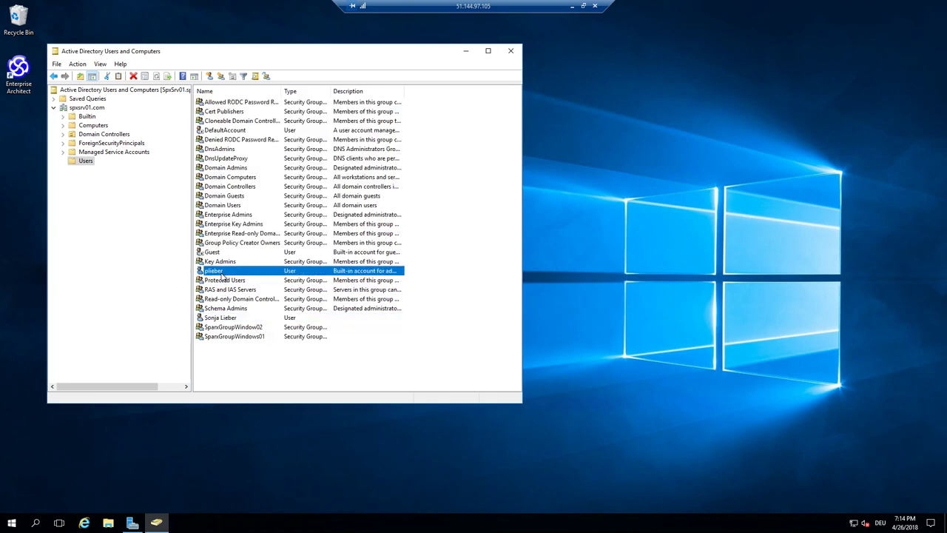
right_click(222, 276)
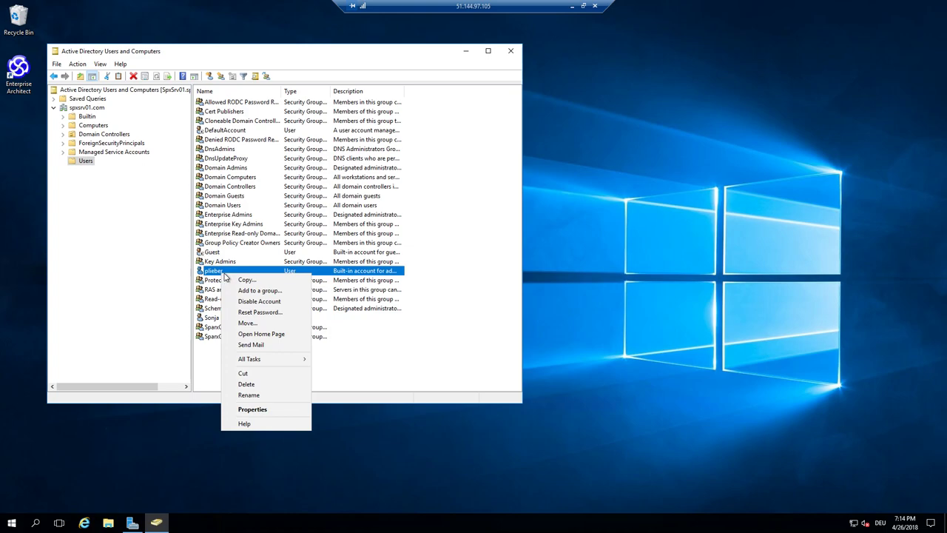
left_click(252, 407)
left_click(214, 115)
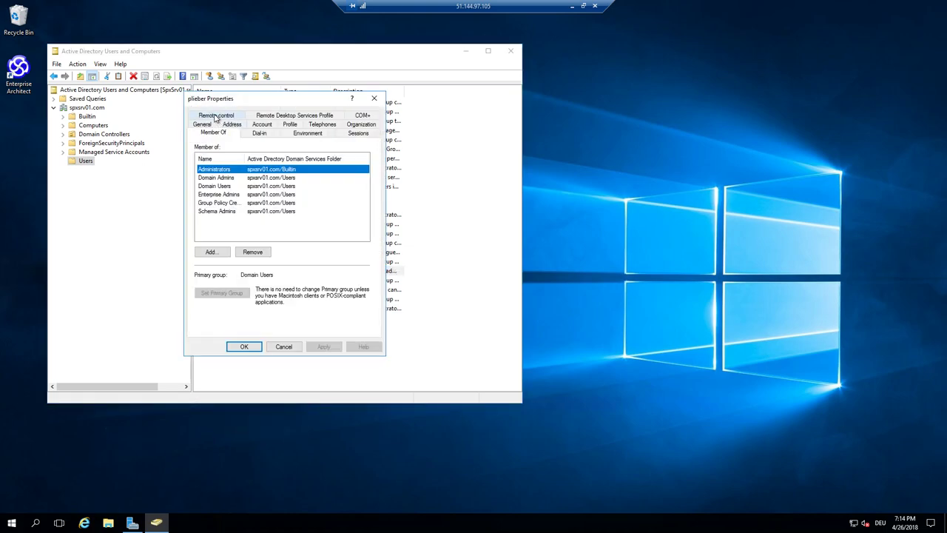
left_click(225, 253)
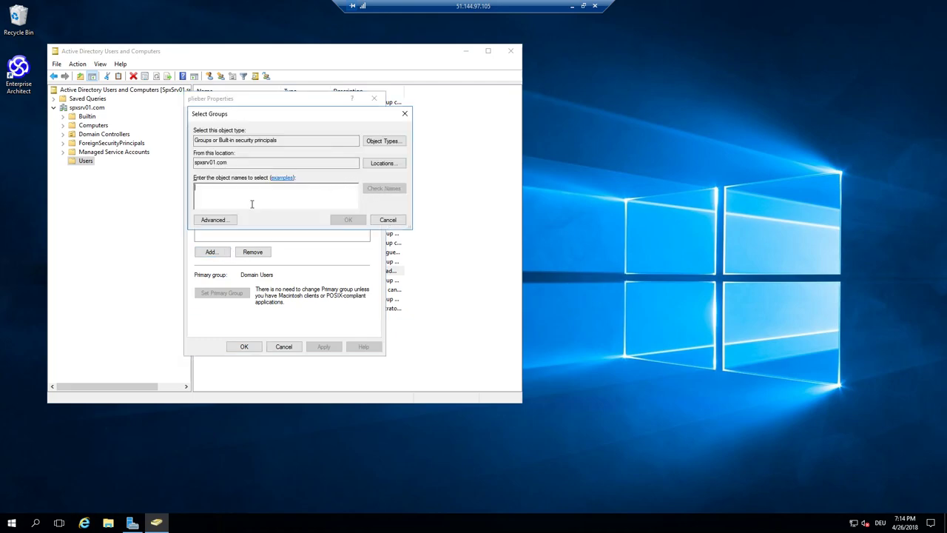
type("S")
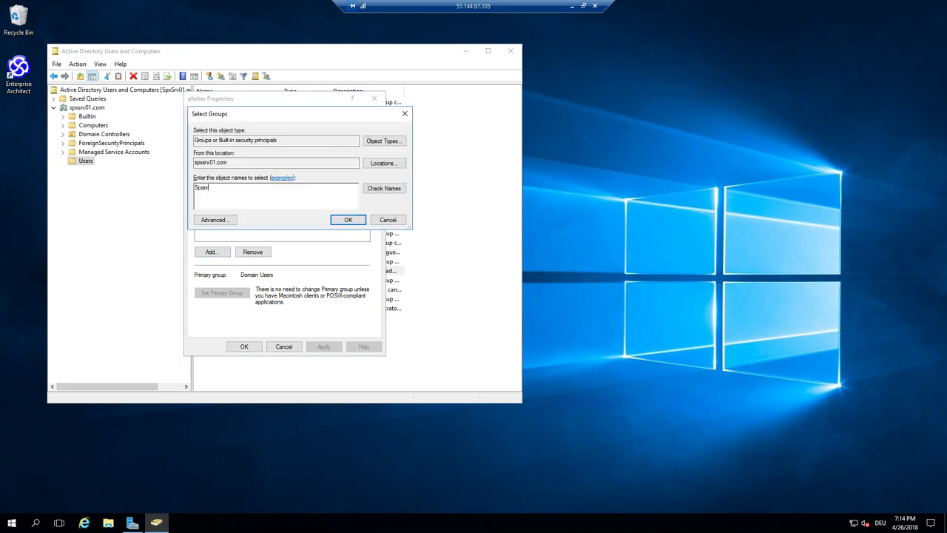
type("parx")
key("Return")
double_click(282, 201)
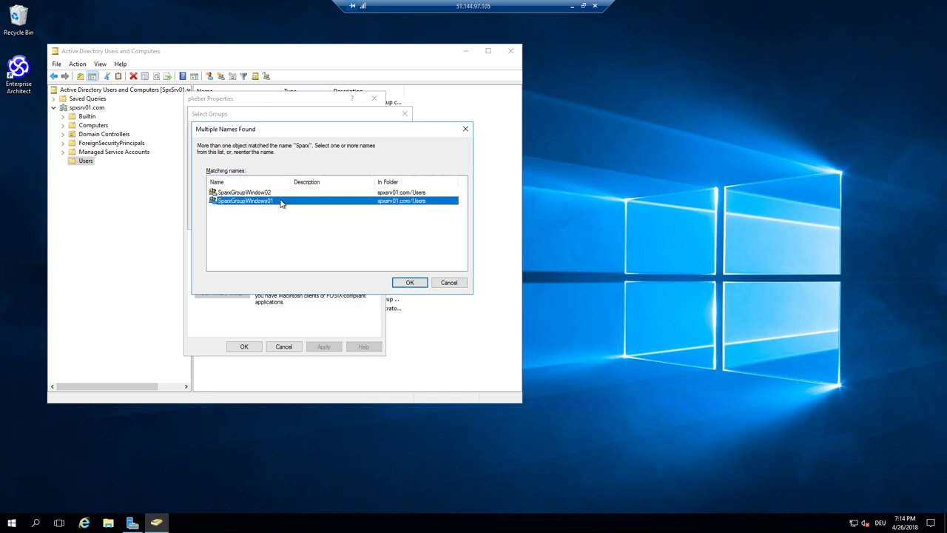
left_click(244, 346)
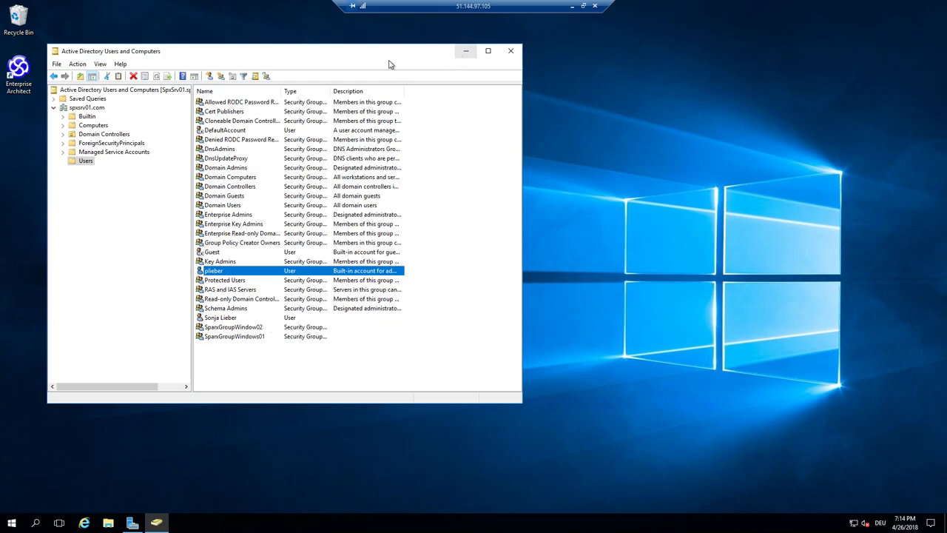
Step: Open the EAExample-usersecurity project in Enterprise Architect and log in to its repository
left_click_drag(149, 53, 558, 165)
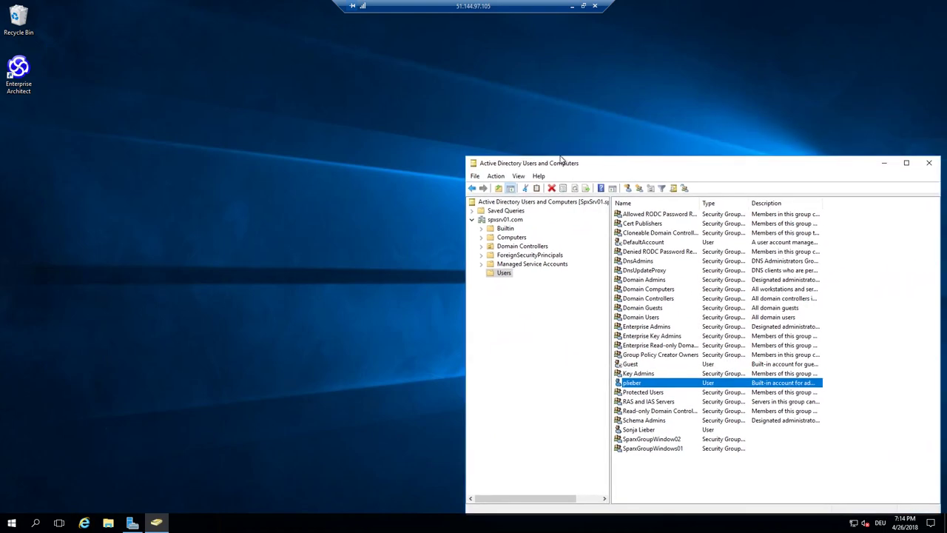
double_click(21, 87)
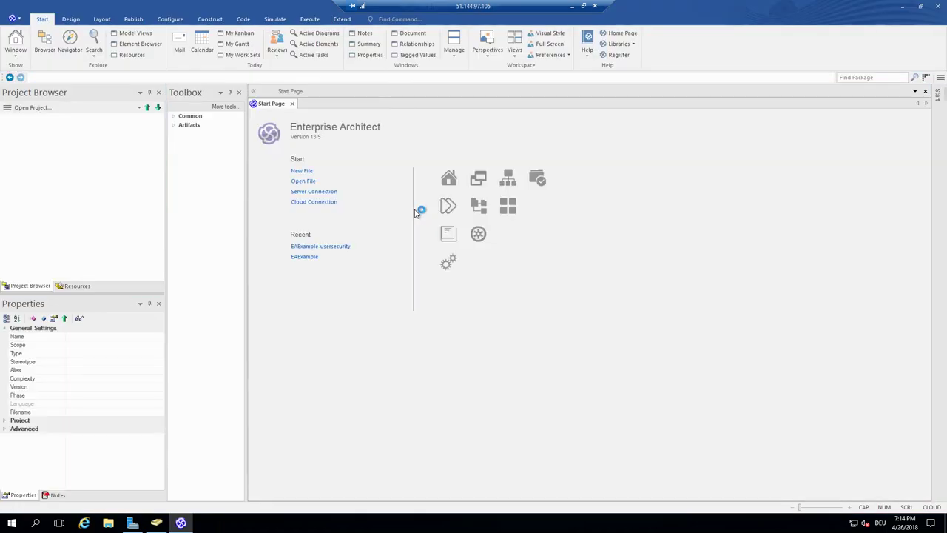
double_click(426, 235)
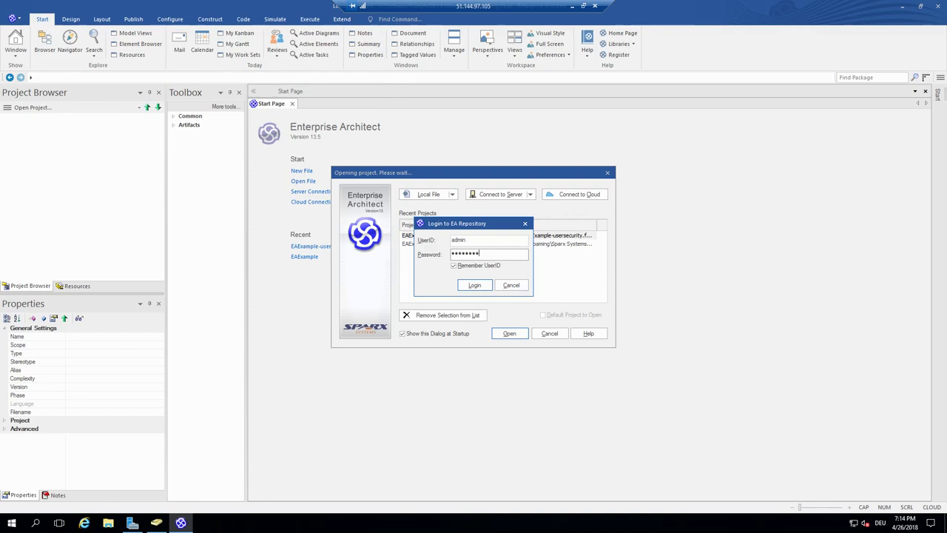
key("Return")
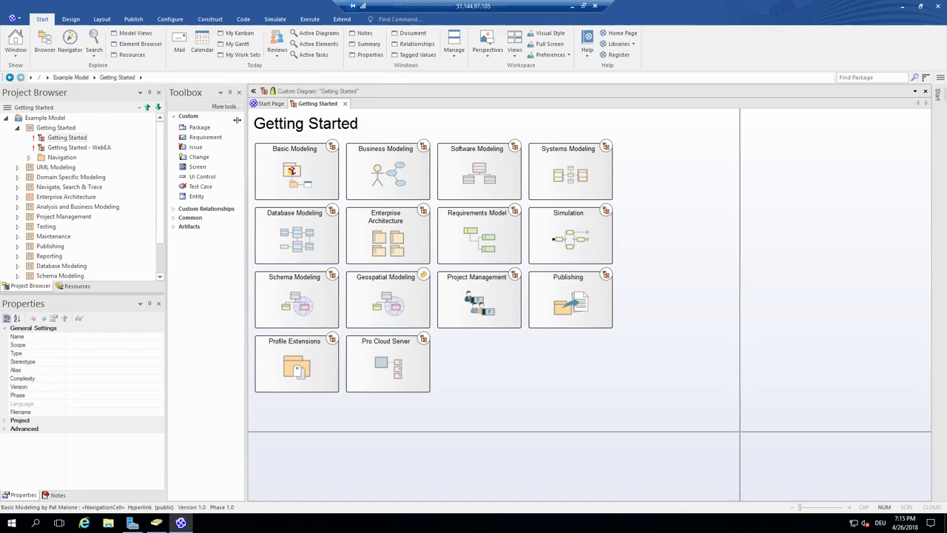
Step: From Configure > Security > Users, check an existing user's groups and start importing Windows users
left_click(166, 18)
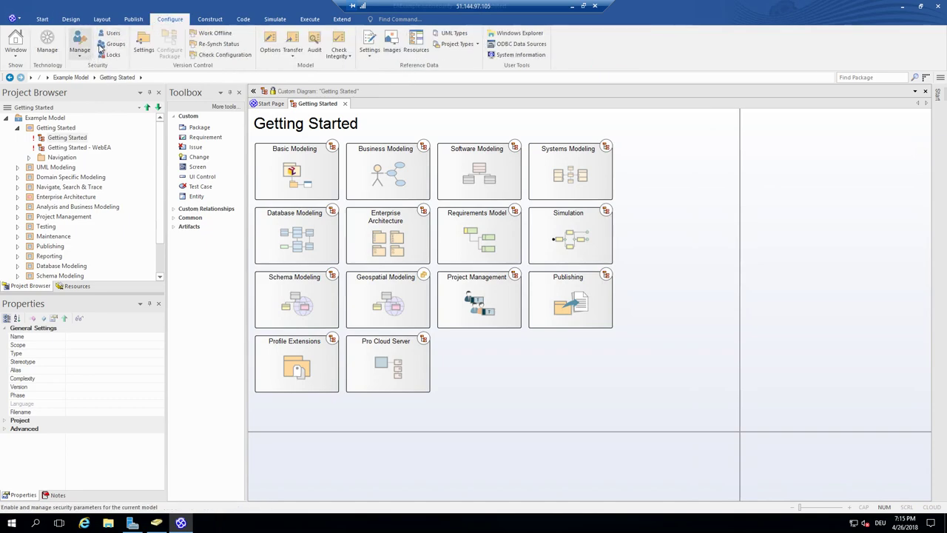
left_click(110, 34)
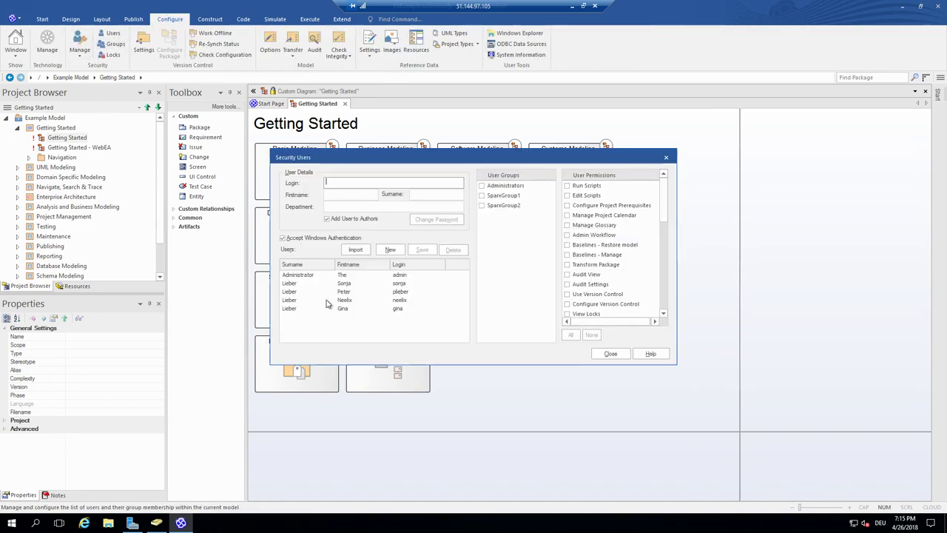
left_click(414, 293)
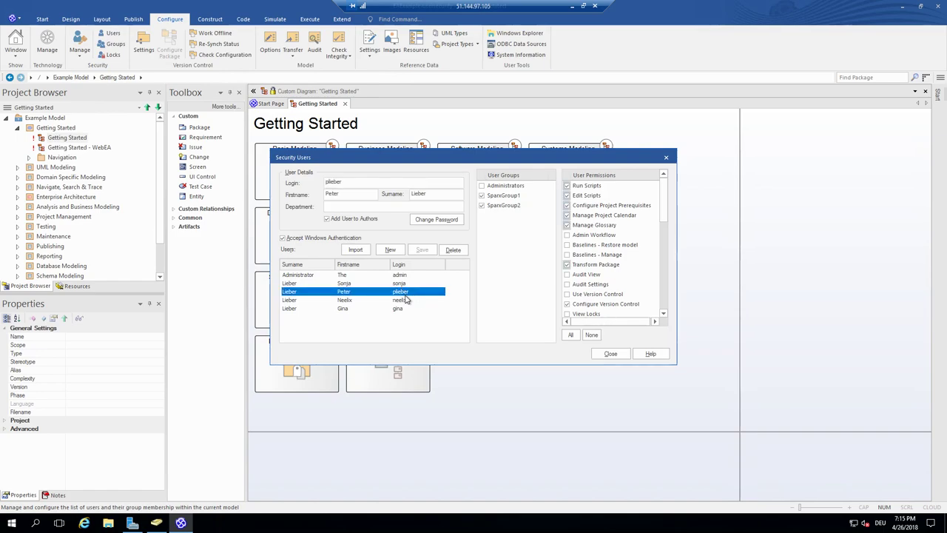
left_click(355, 250)
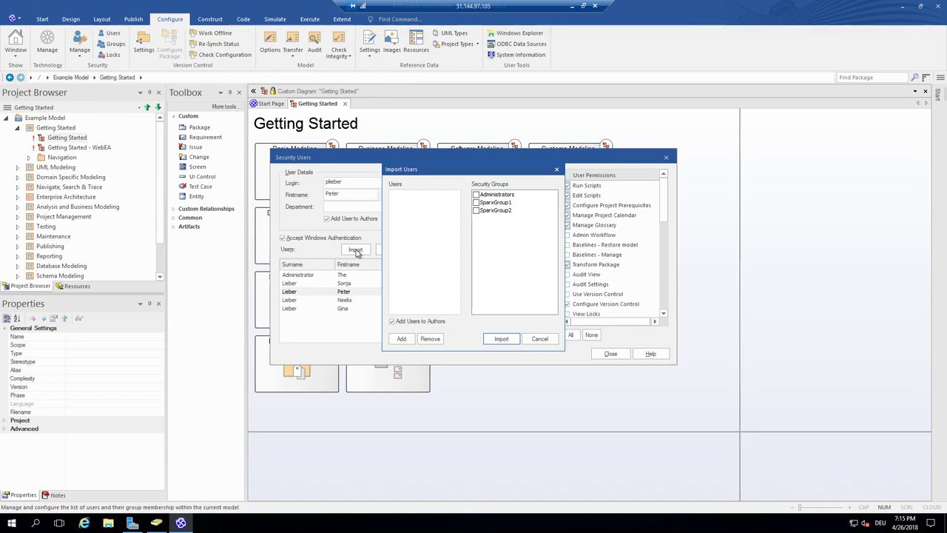
Step: Find all directory user accounts via Advanced search and pick the first domain user
left_click(401, 338)
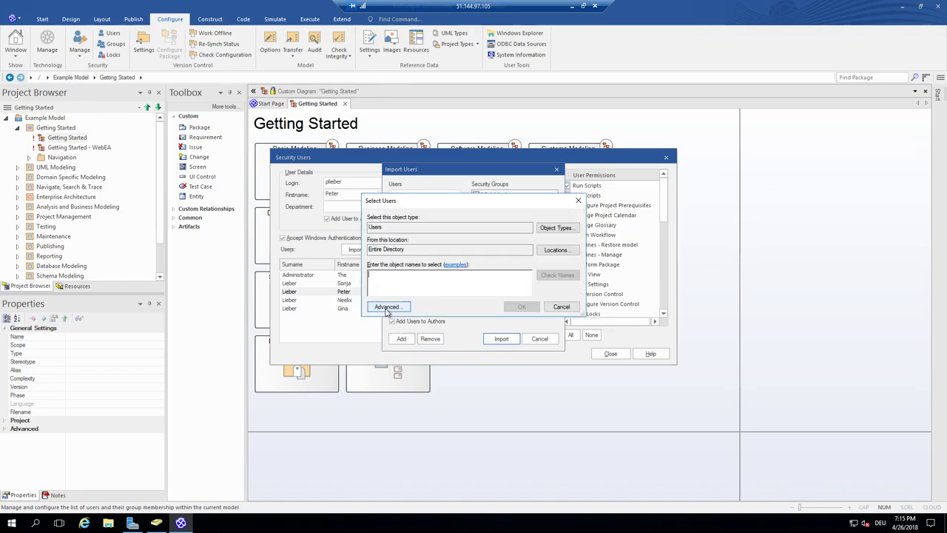
left_click(386, 308)
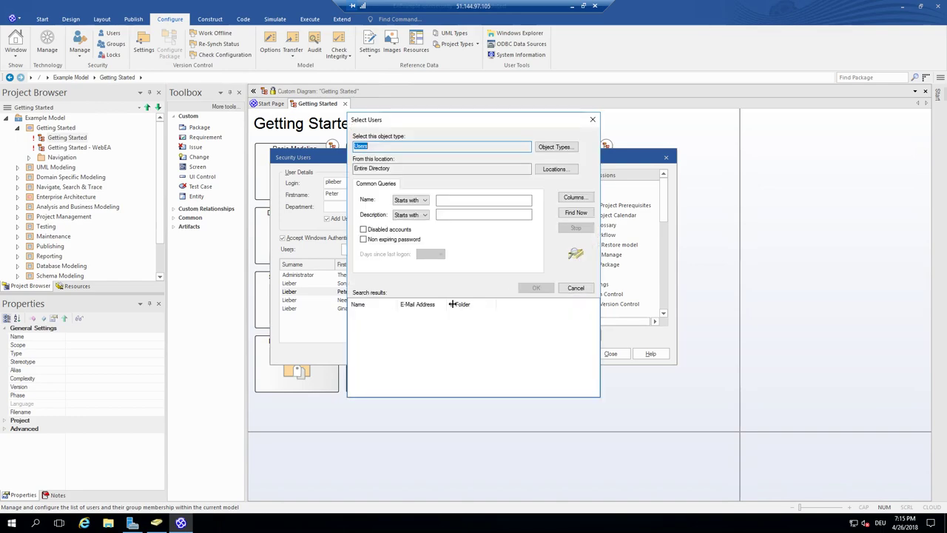
left_click(574, 213)
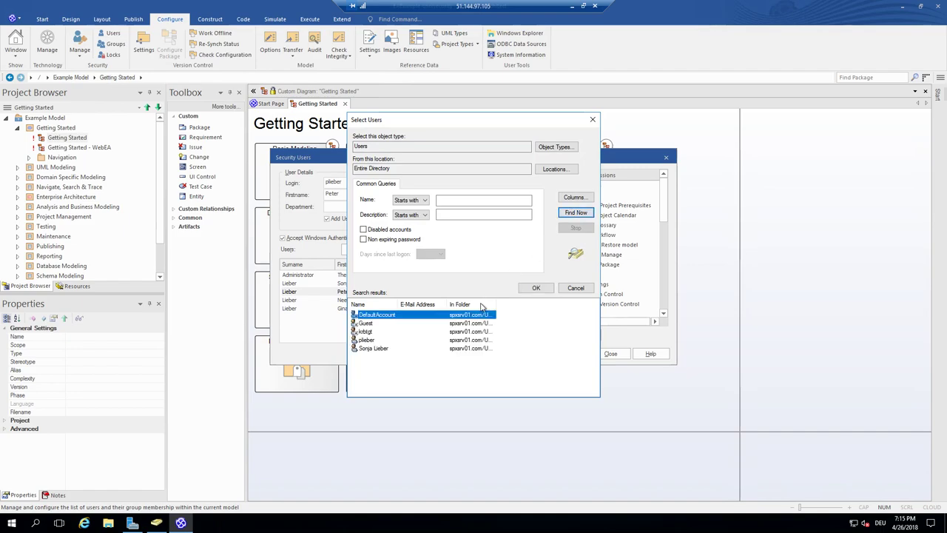
double_click(367, 341)
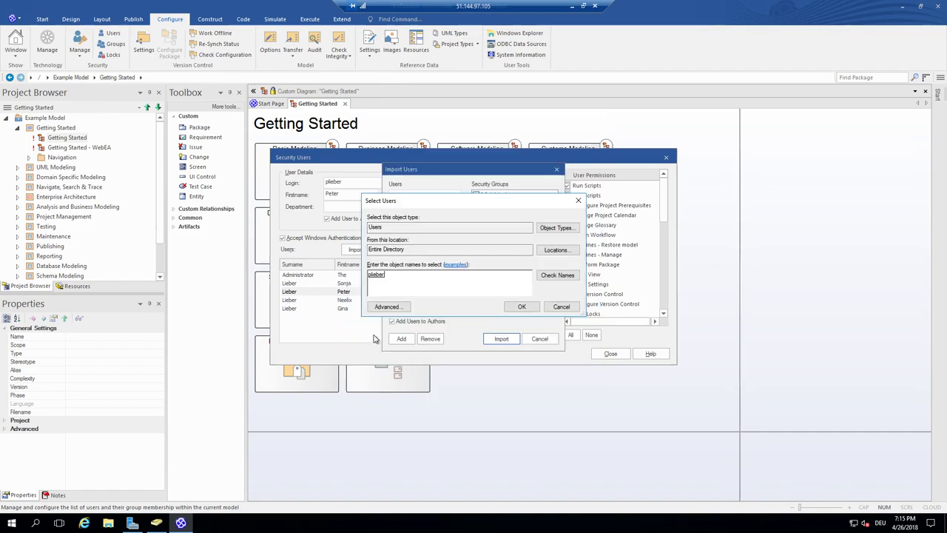
Step: Add the second domain user the same way and confirm both for import
left_click(387, 307)
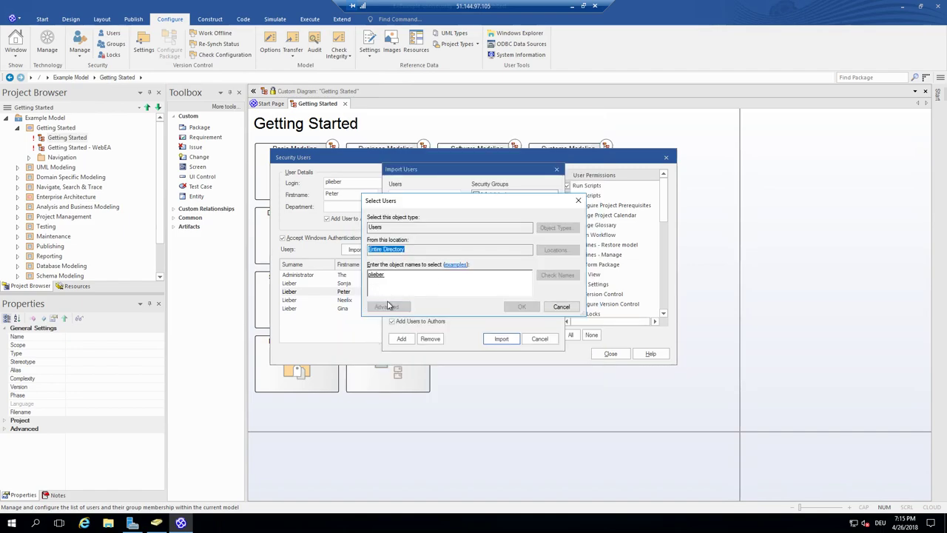
left_click(575, 213)
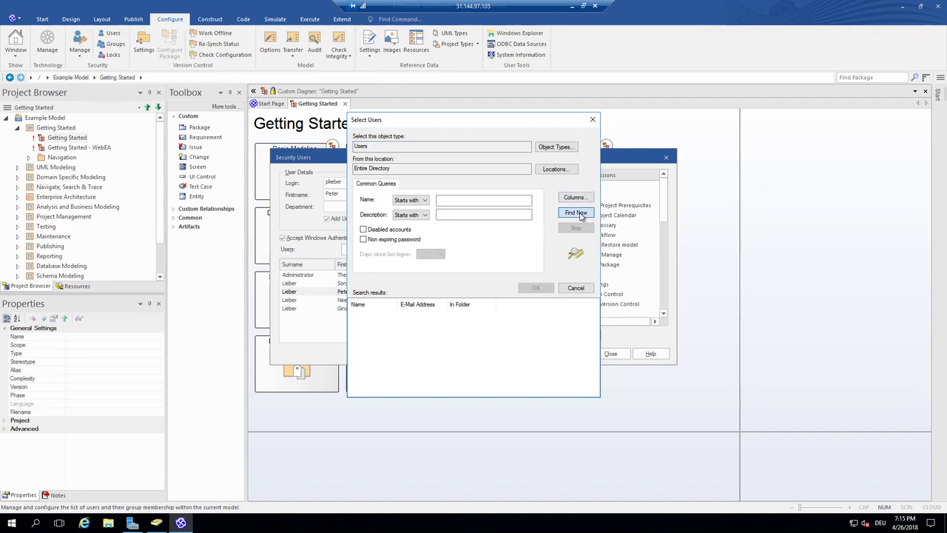
double_click(392, 348)
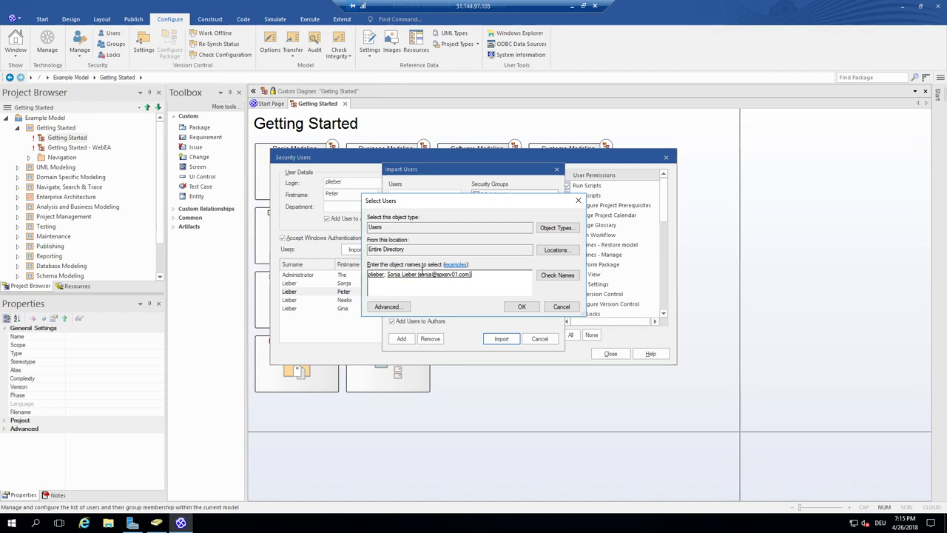
left_click(524, 309)
Step: Assign SparxGroup1 to the two queued domain users
left_click(426, 202)
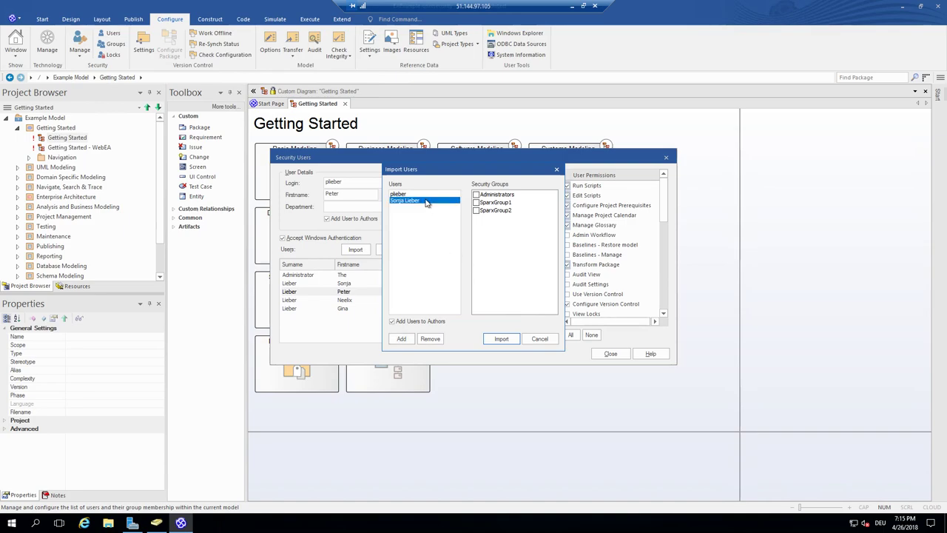
left_click(425, 194)
left_click(425, 200)
left_click(425, 194)
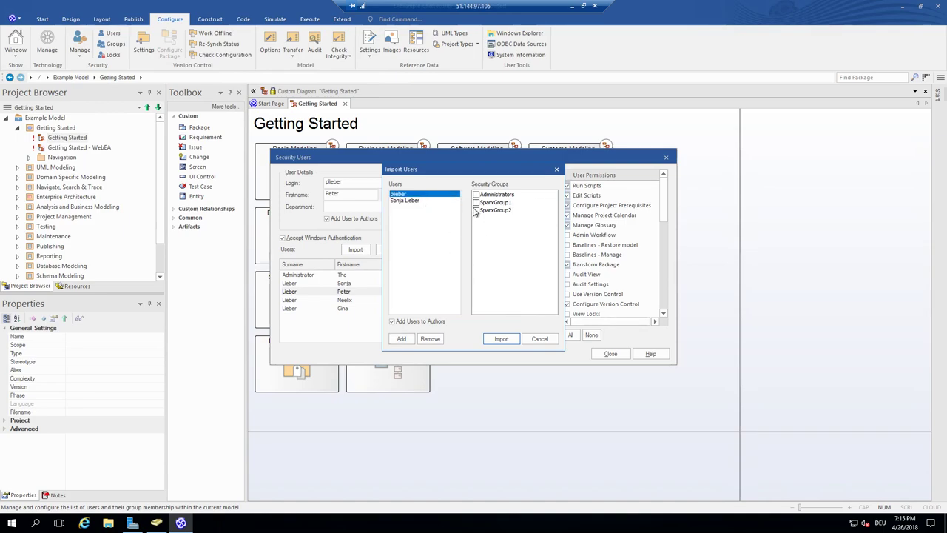
left_click(477, 202)
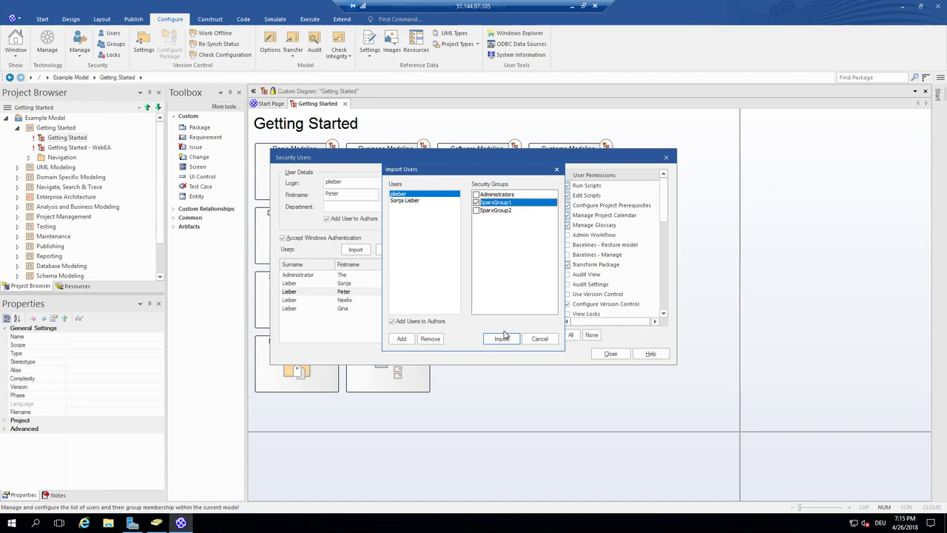
Step: Run the import and dismiss the non-nullable column and recordset error messages
left_click(427, 202)
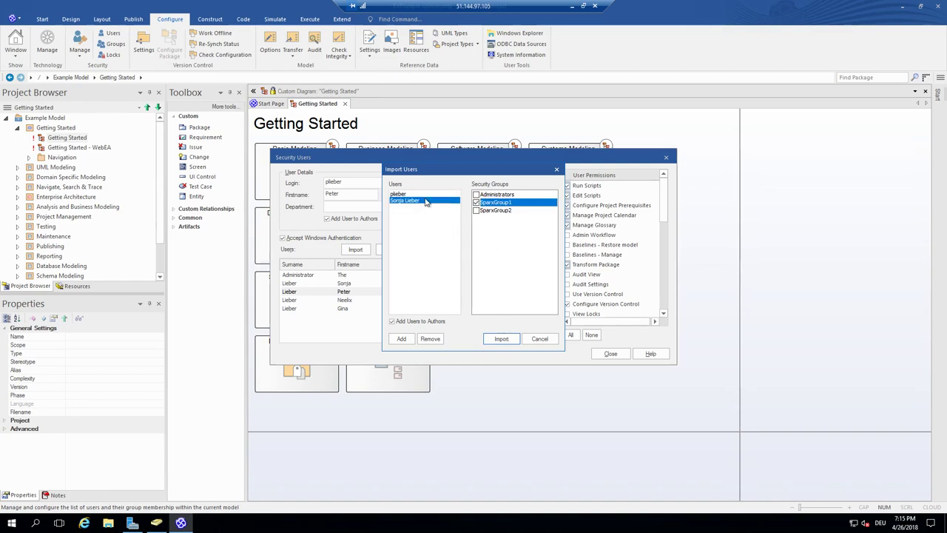
left_click(425, 195)
left_click(501, 341)
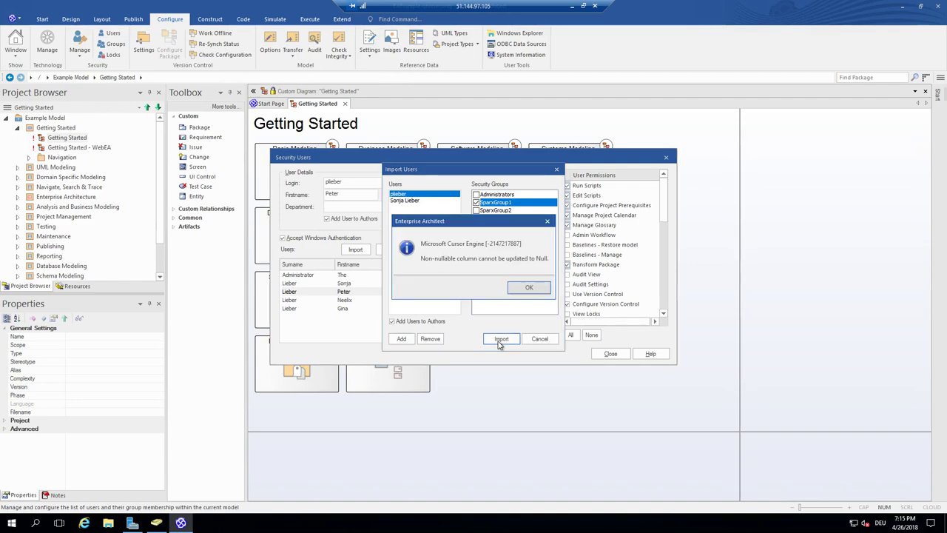
left_click(517, 288)
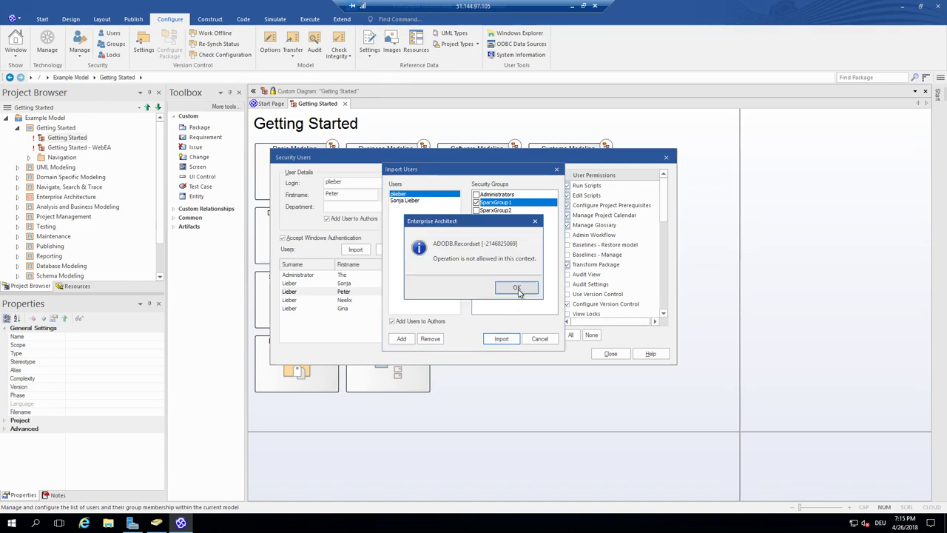
left_click(517, 288)
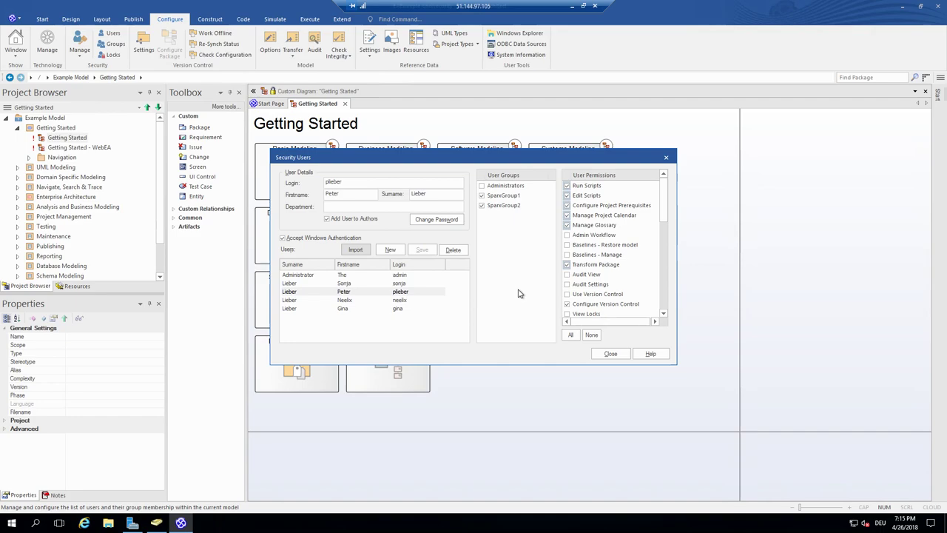
Step: Delete both previously imported domain users from the security users list
left_click(354, 284)
left_click(453, 251)
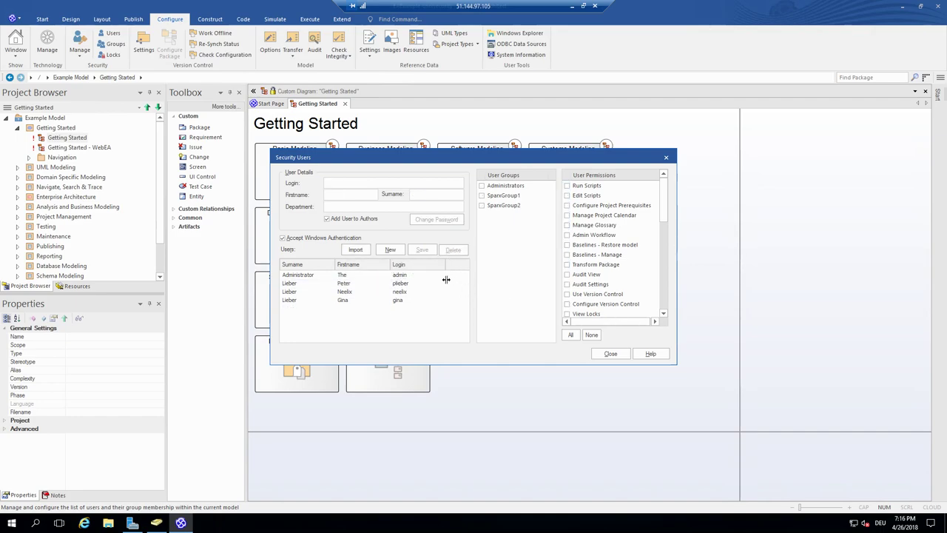
left_click(356, 284)
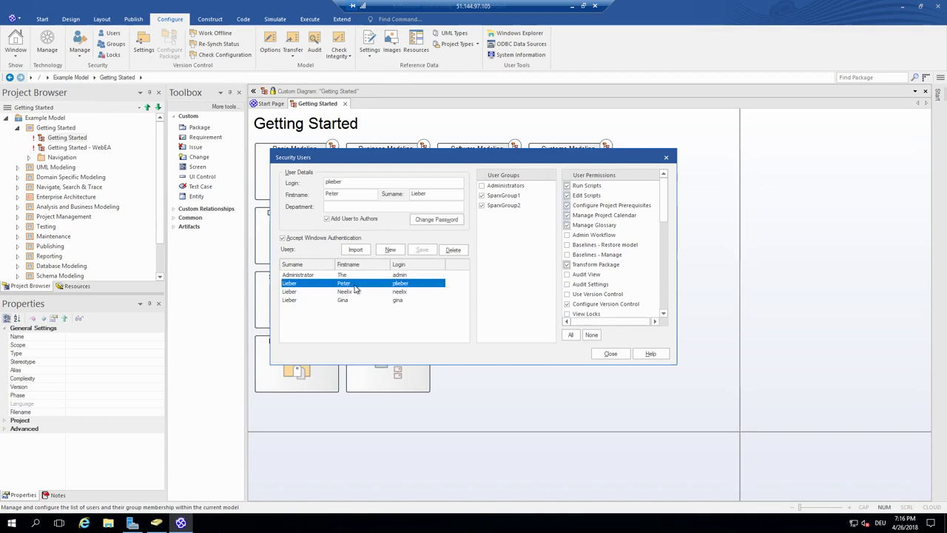
left_click(452, 250)
Step: Restart the user import and add the first domain user from a full directory search
left_click(361, 250)
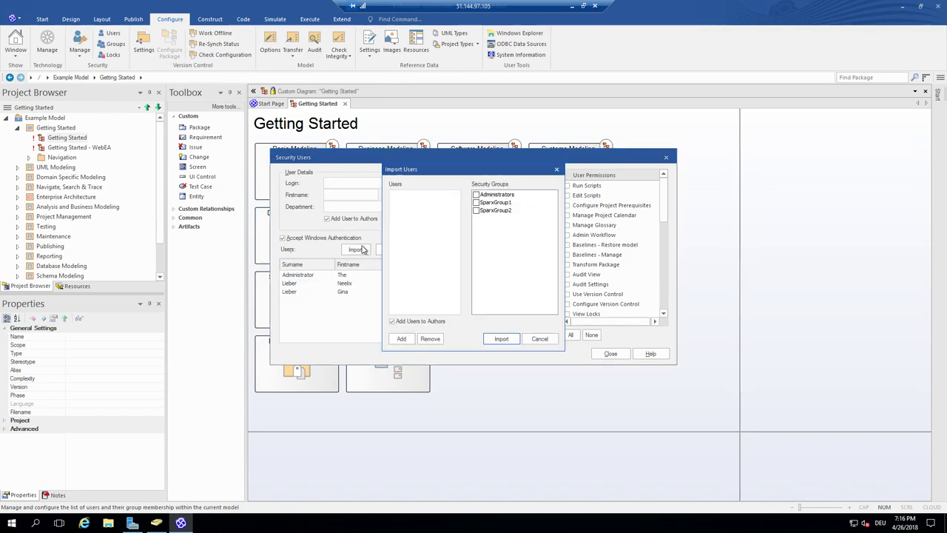
left_click(402, 338)
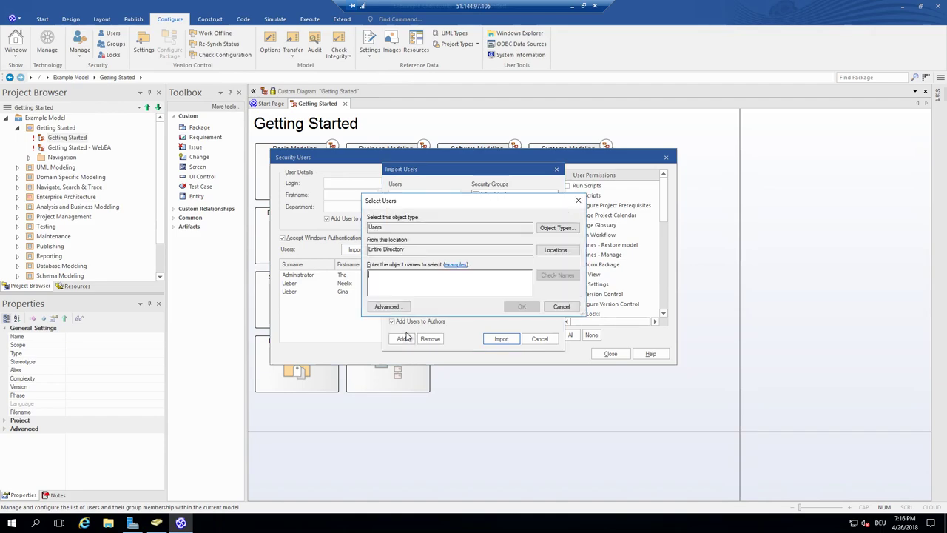
left_click(407, 306)
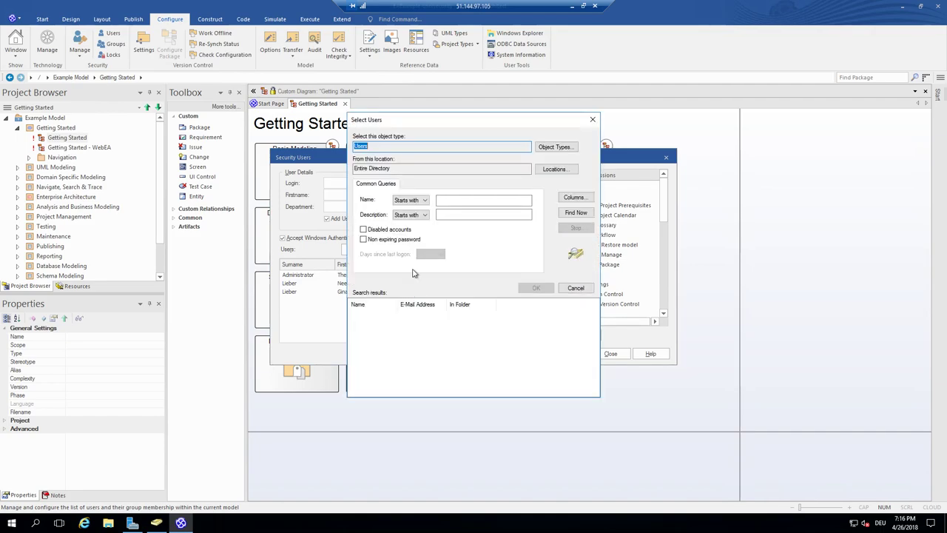
left_click(577, 202)
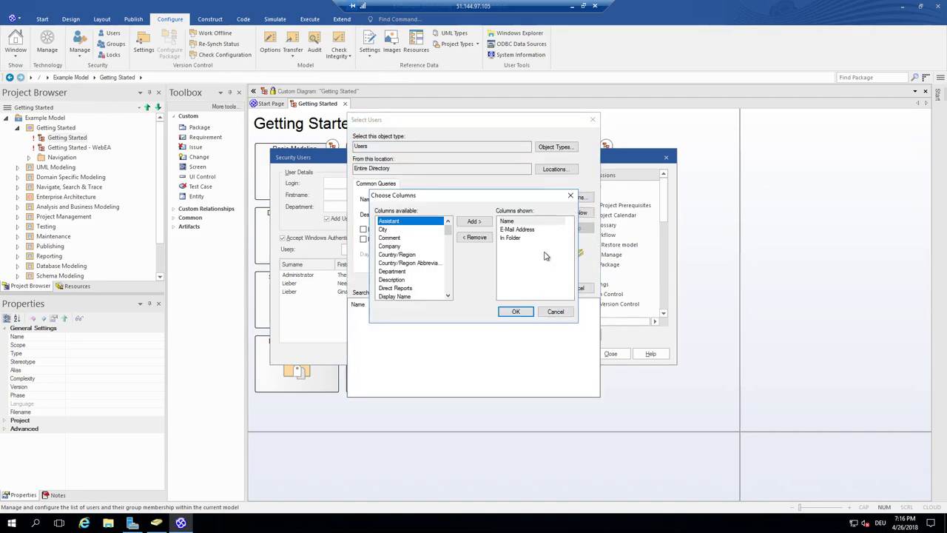
left_click(555, 311)
left_click(576, 213)
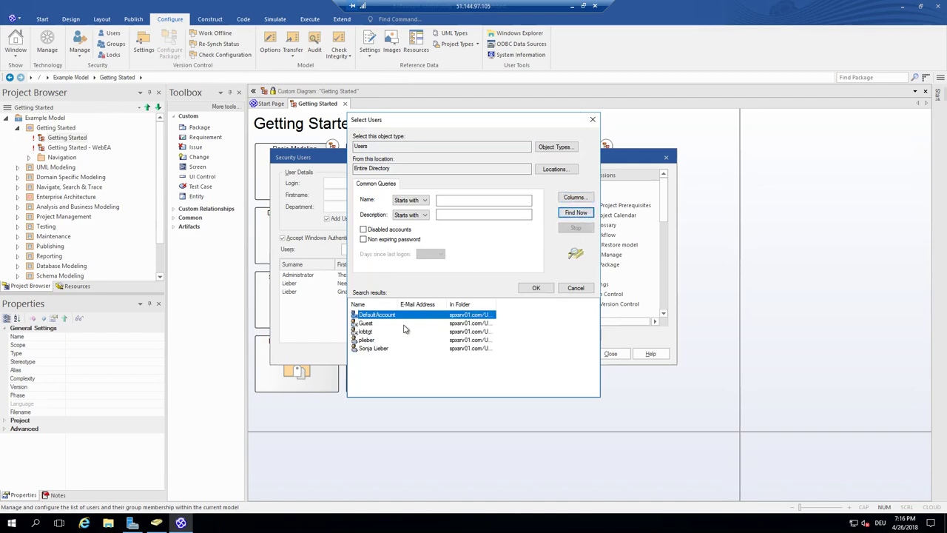
left_click(374, 340)
double_click(374, 340)
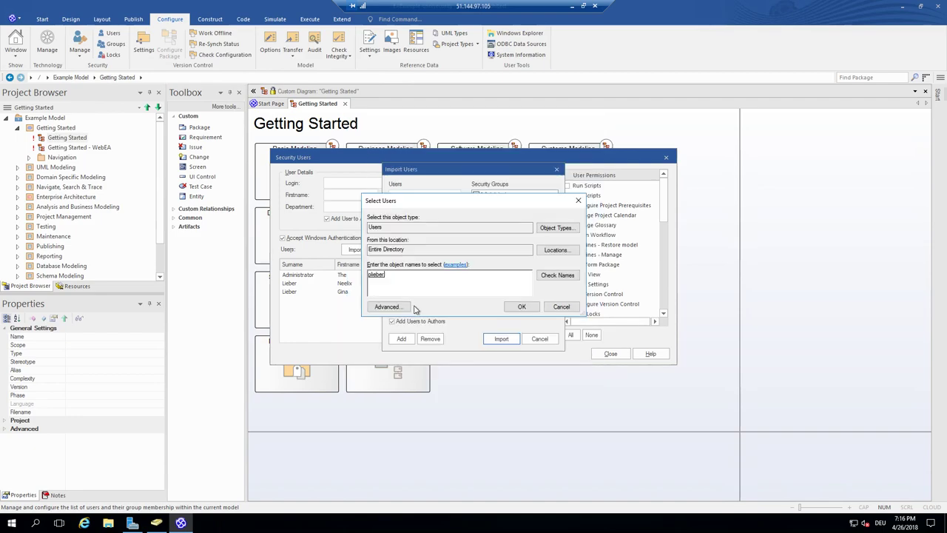
Step: Add the second domain user from the directory search and confirm both
left_click(404, 310)
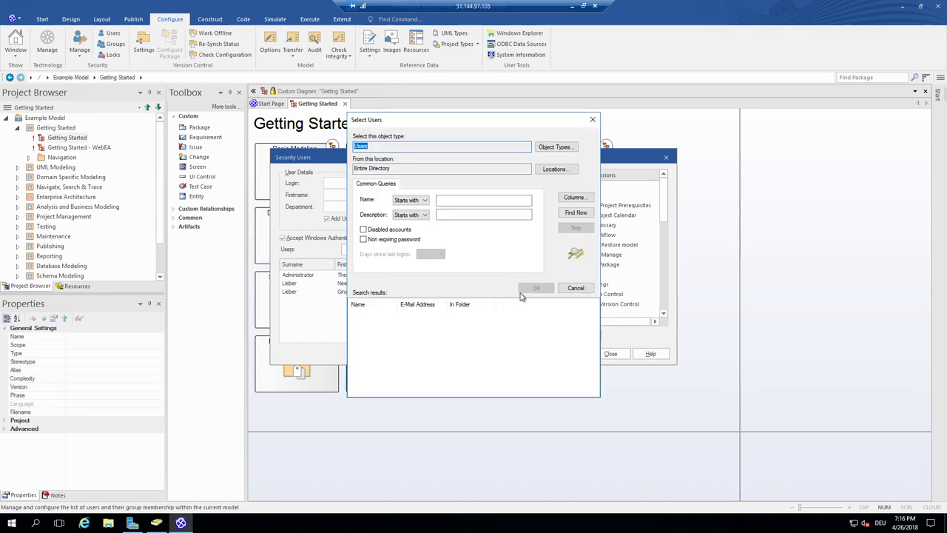
left_click(570, 214)
double_click(374, 348)
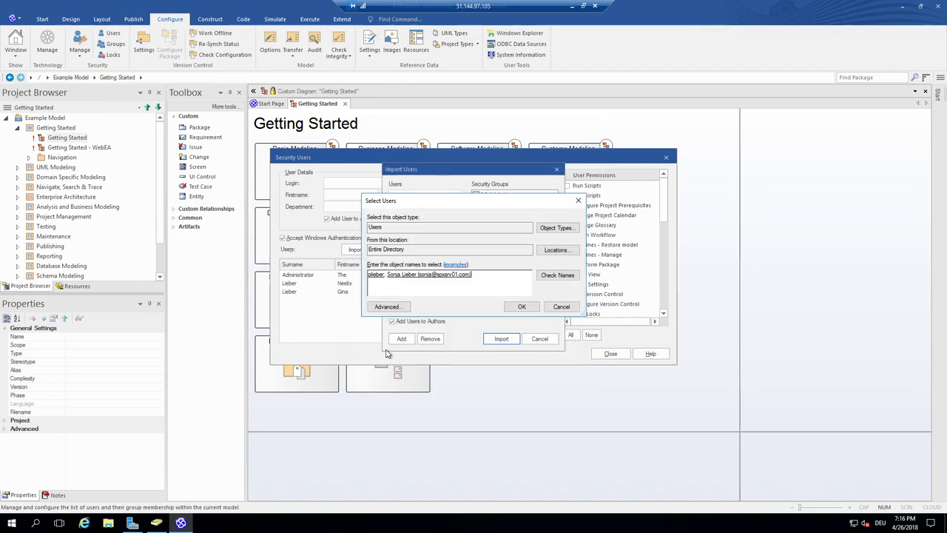
left_click(521, 304)
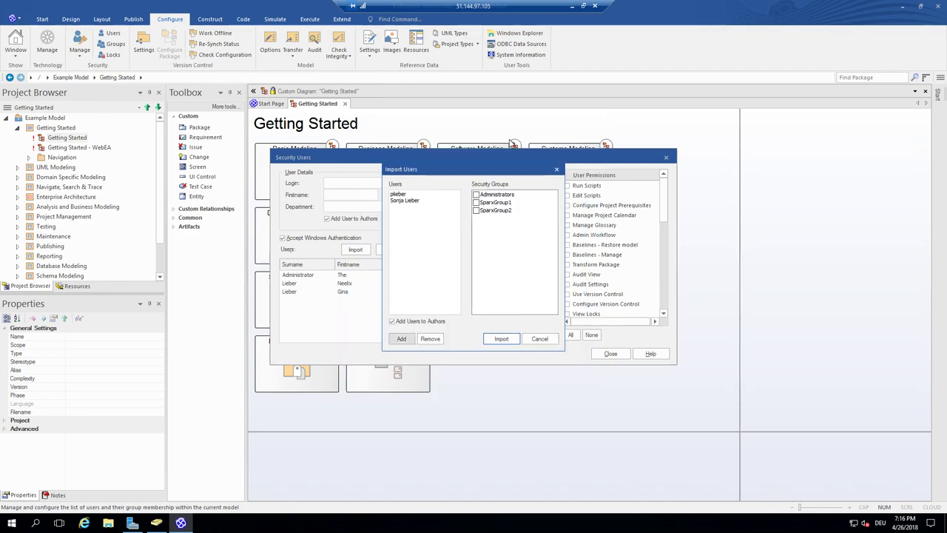
Step: Import both users into SparxGroup1 and dismiss the two database error messages
left_click(476, 202)
left_click(488, 341)
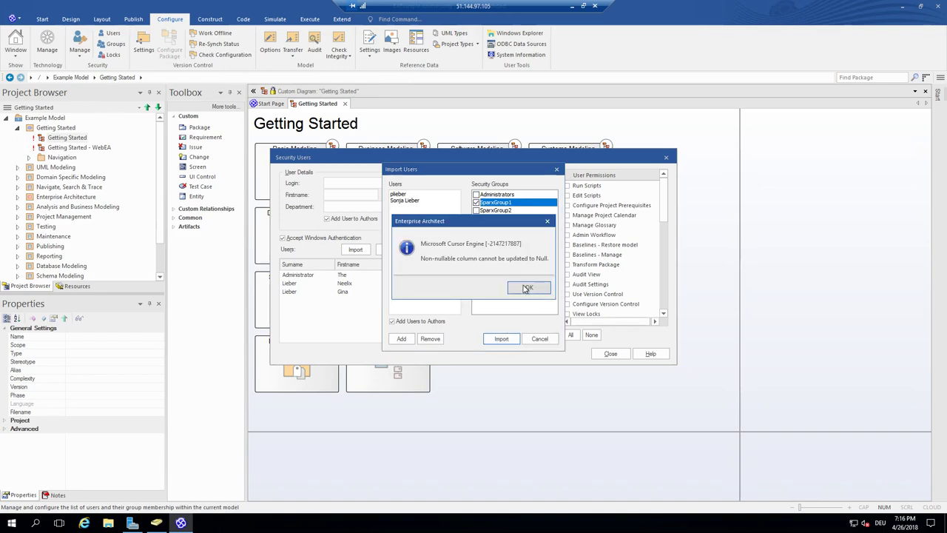
left_click(526, 287)
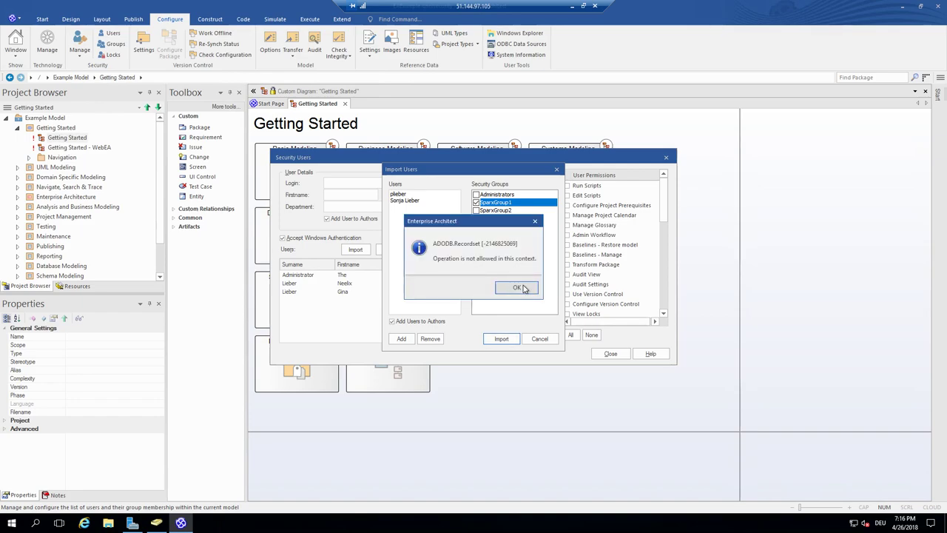
left_click(523, 288)
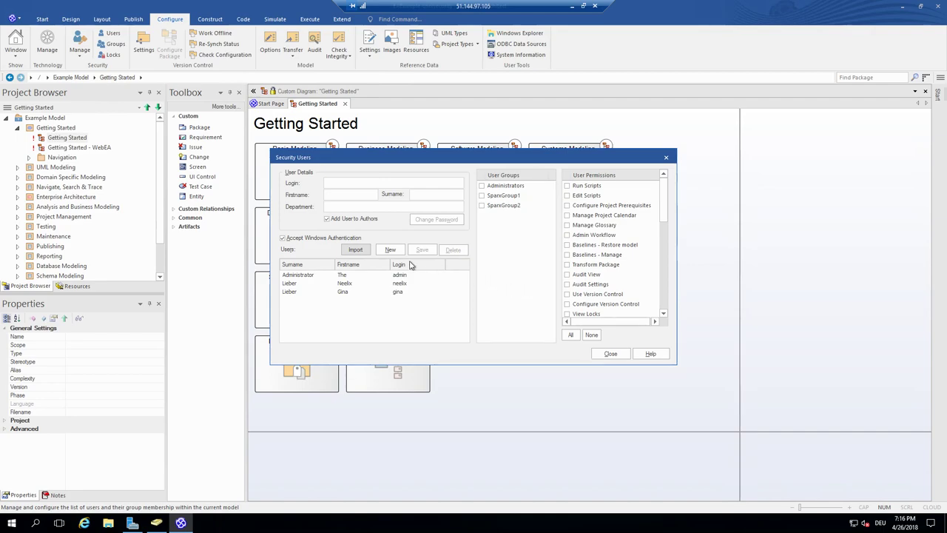
Step: Review each existing security user's groups and permissions, ending on the administrator
left_click(384, 276)
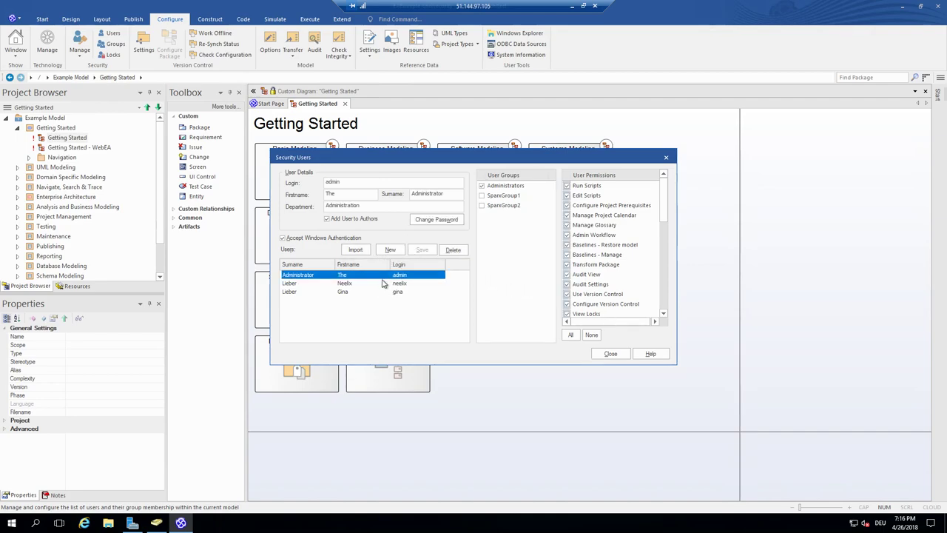
left_click(383, 283)
left_click(382, 292)
left_click(382, 284)
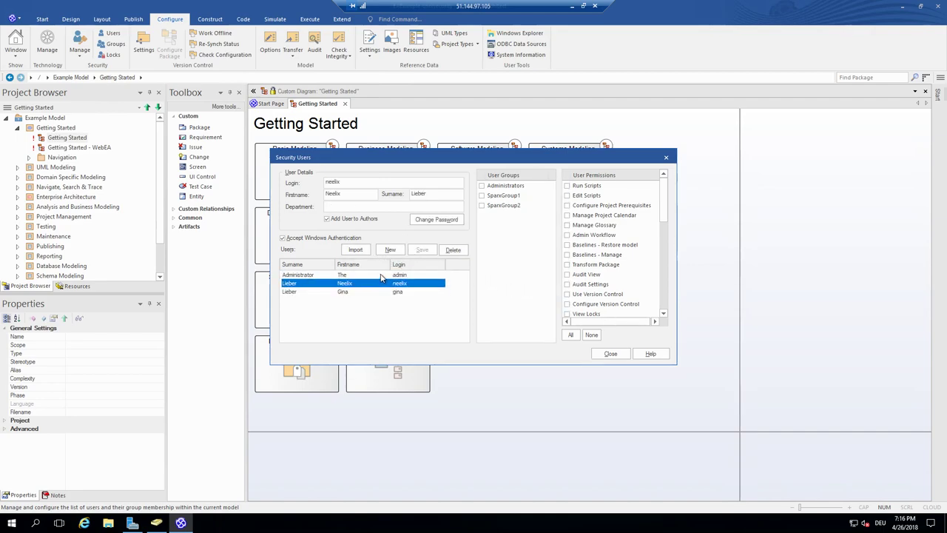
left_click(383, 275)
left_click(379, 283)
left_click(375, 292)
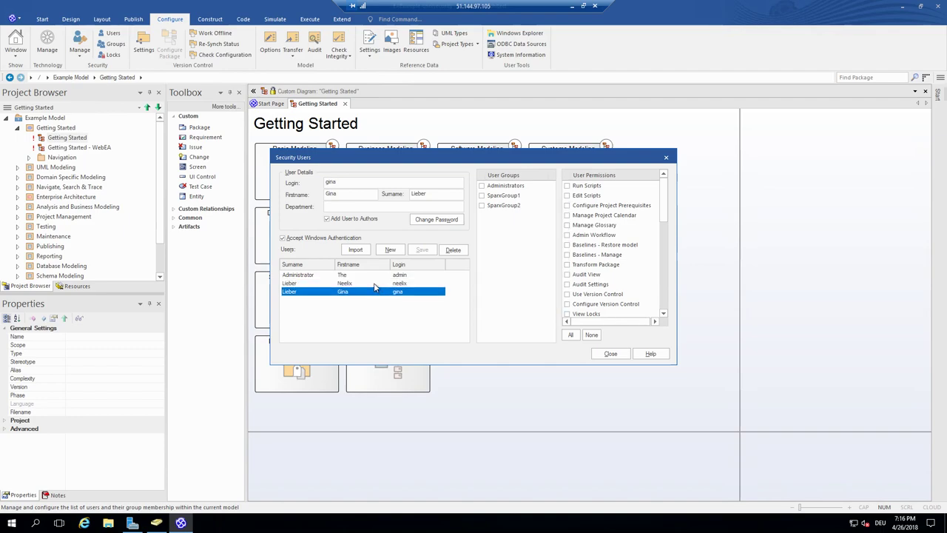
left_click(375, 283)
left_click(376, 274)
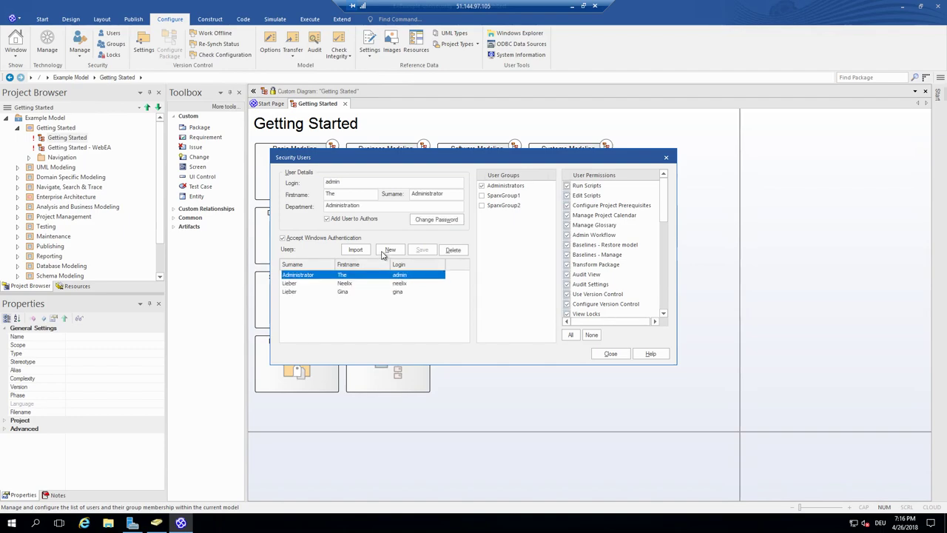
Step: Import the directory user matching 'ation', resolved with Check Names, into SparxGroup1
left_click(360, 252)
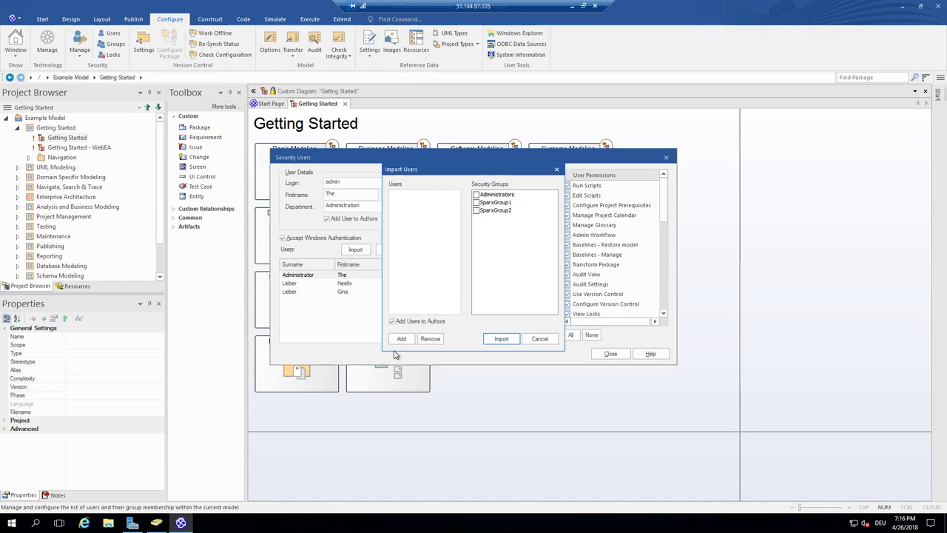
left_click(401, 339)
type("ati")
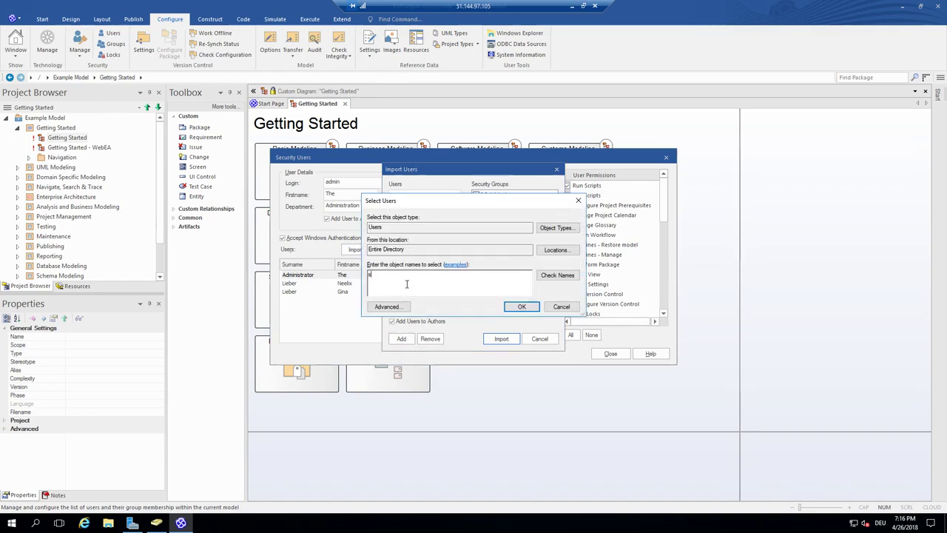
type("on")
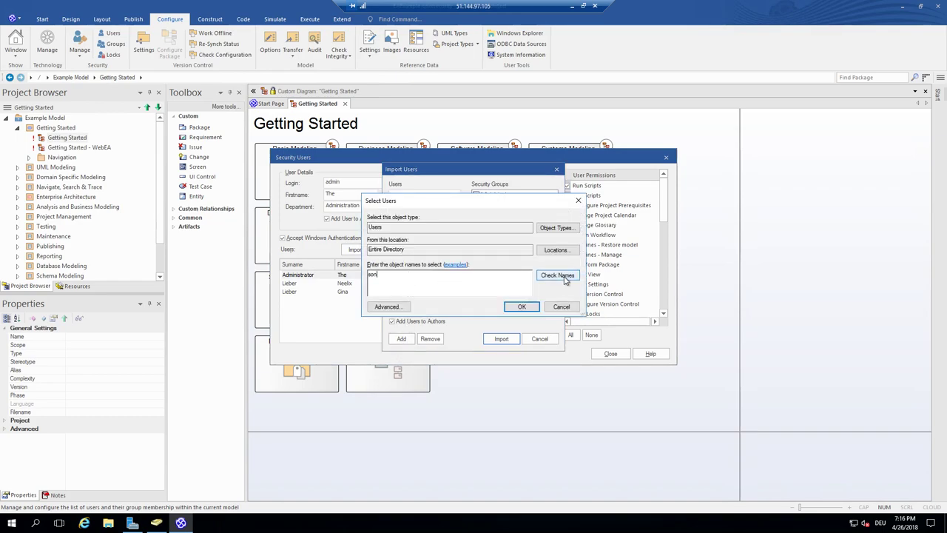
left_click(557, 275)
left_click(521, 306)
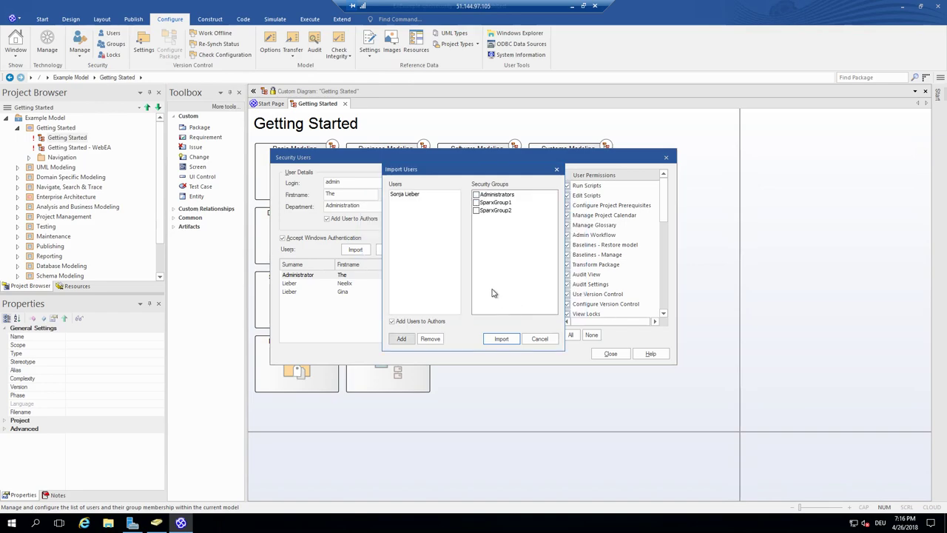
left_click(476, 203)
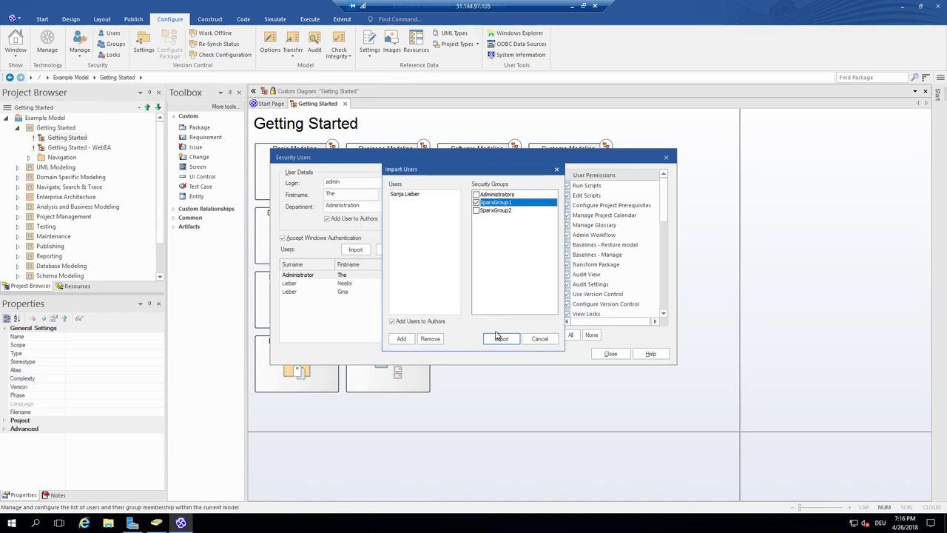
left_click(499, 339)
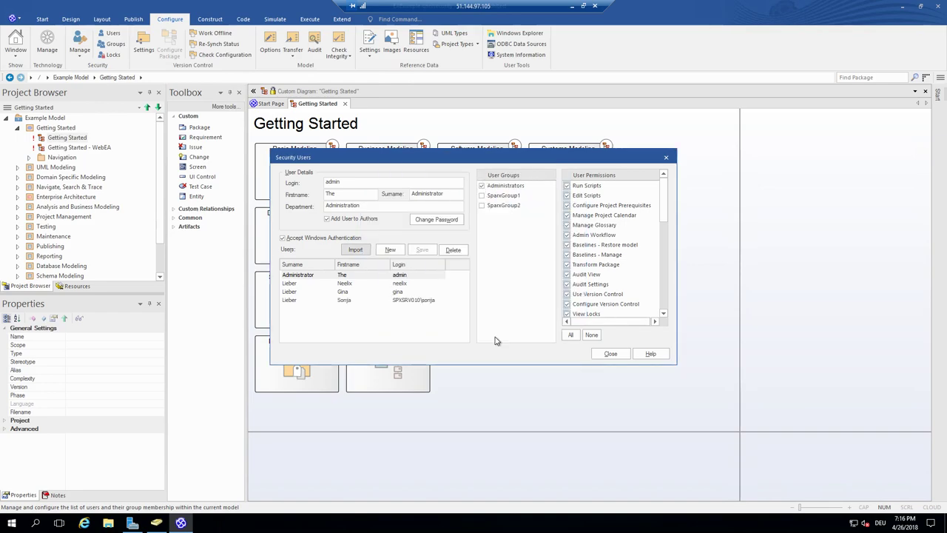
left_click(416, 303)
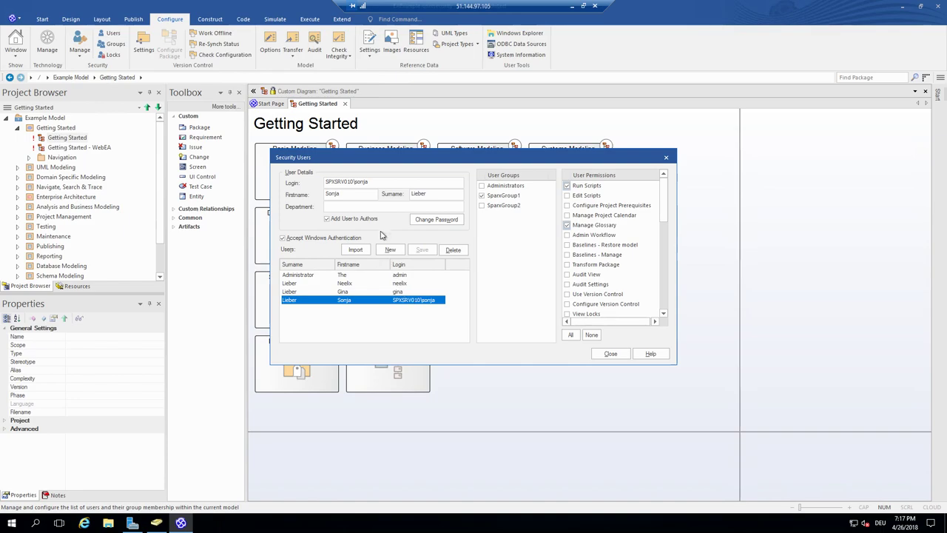
left_click_drag(325, 182, 377, 187)
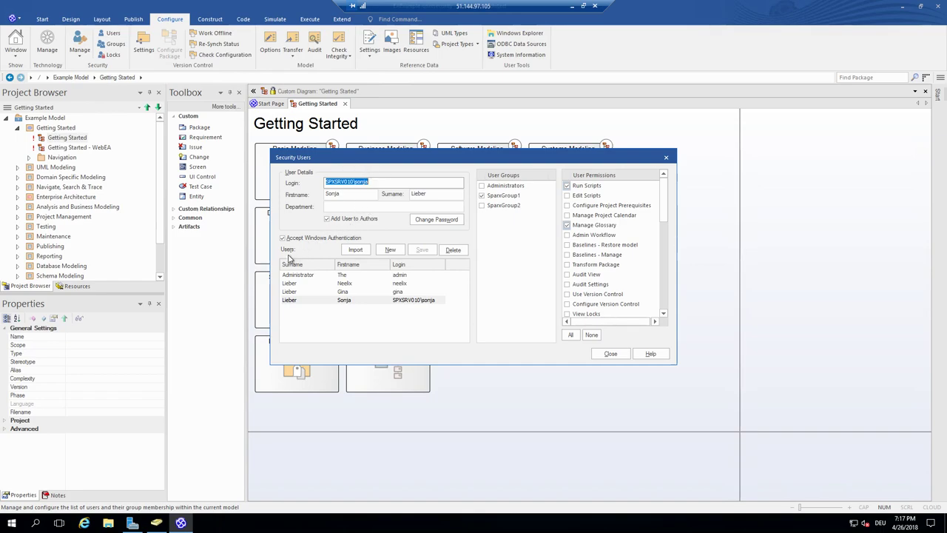
left_click(364, 252)
left_click(401, 339)
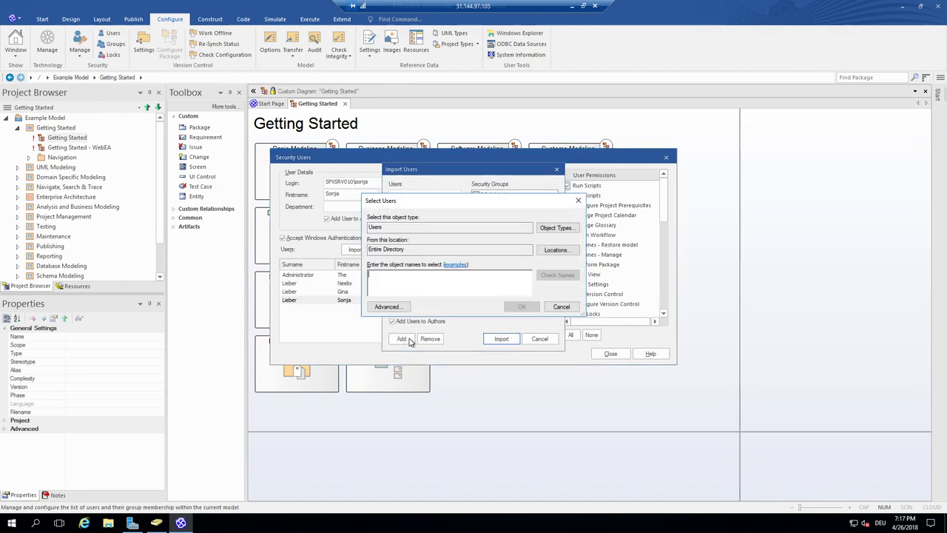
type("pl")
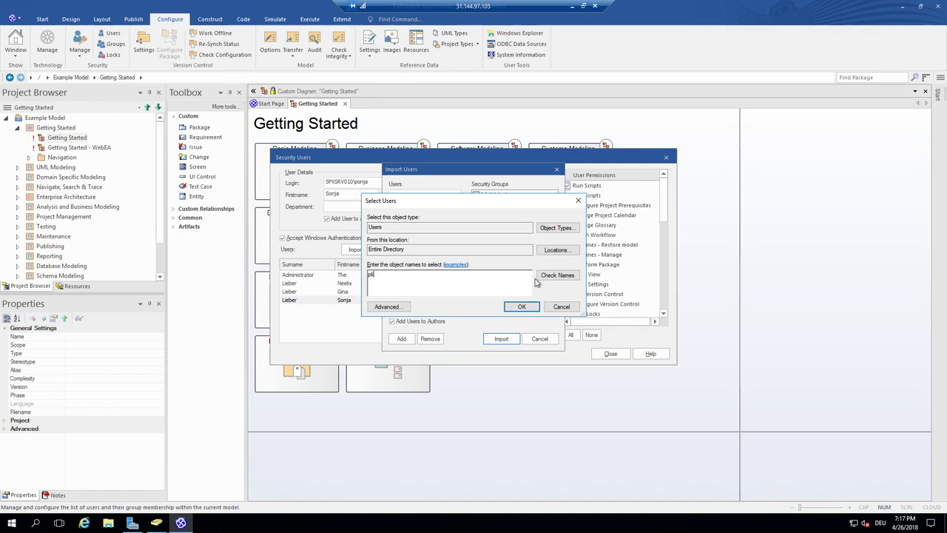
type("ieber")
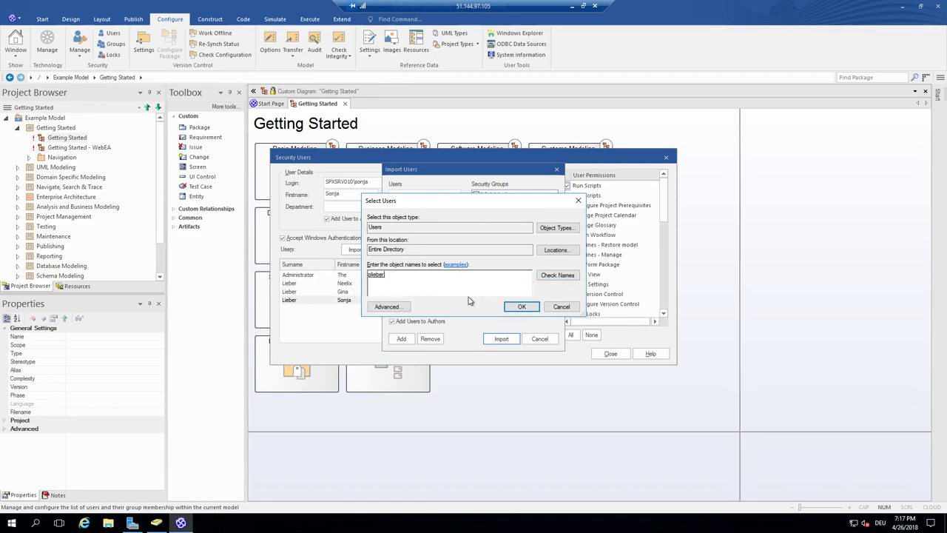
left_click(521, 306)
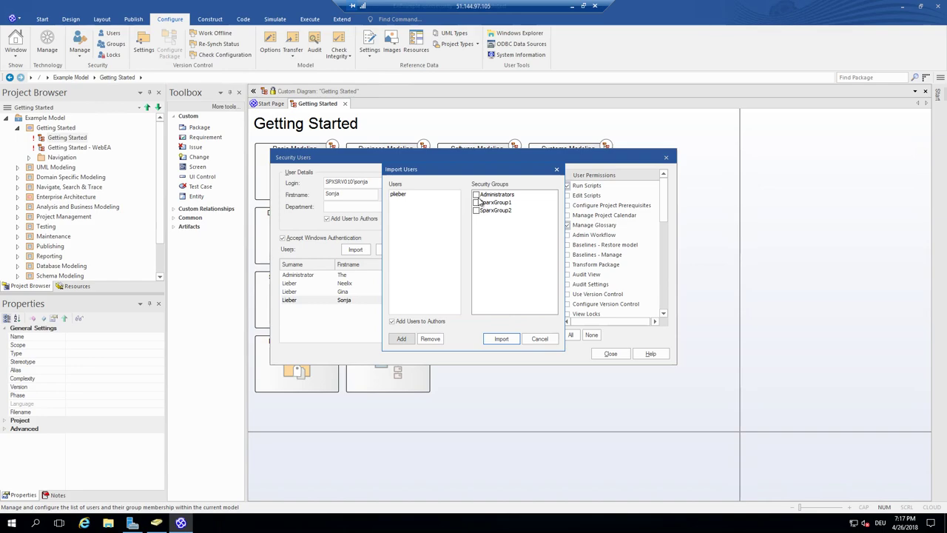
left_click(476, 195)
left_click(500, 339)
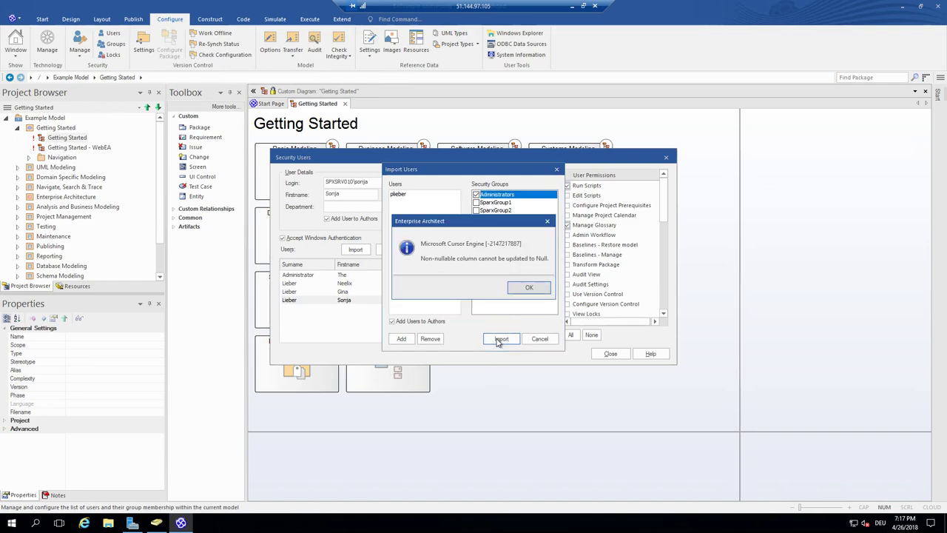
left_click(518, 291)
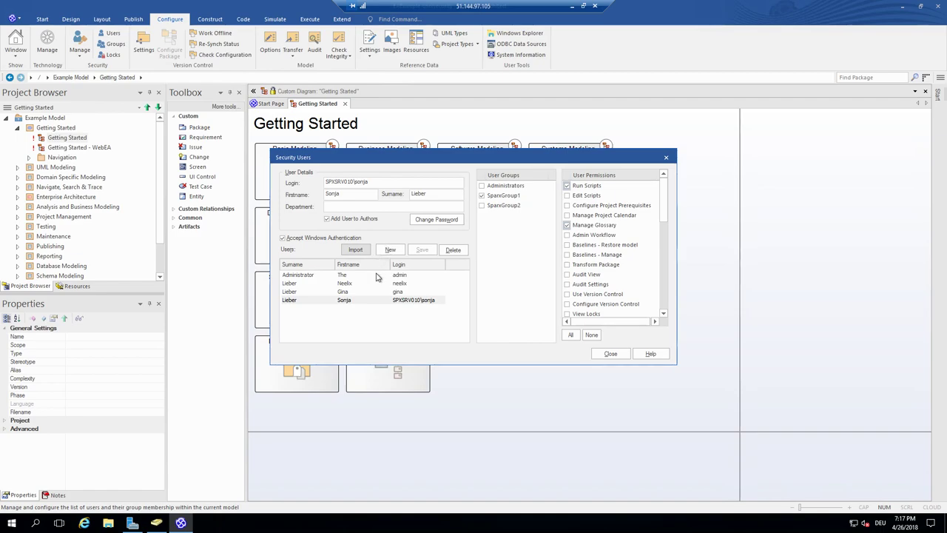
Step: Set a new password for the newly imported user, entered and retyped
left_click(419, 300)
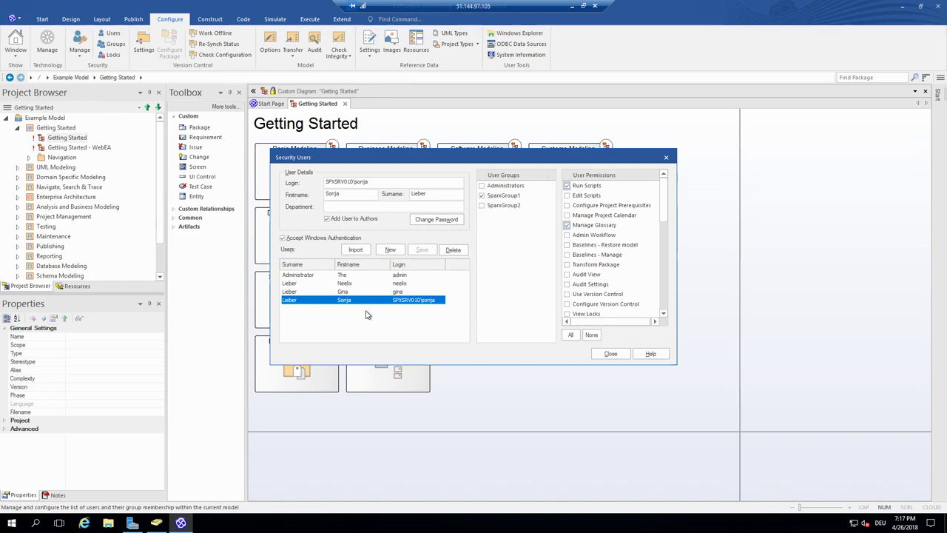
left_click(438, 220)
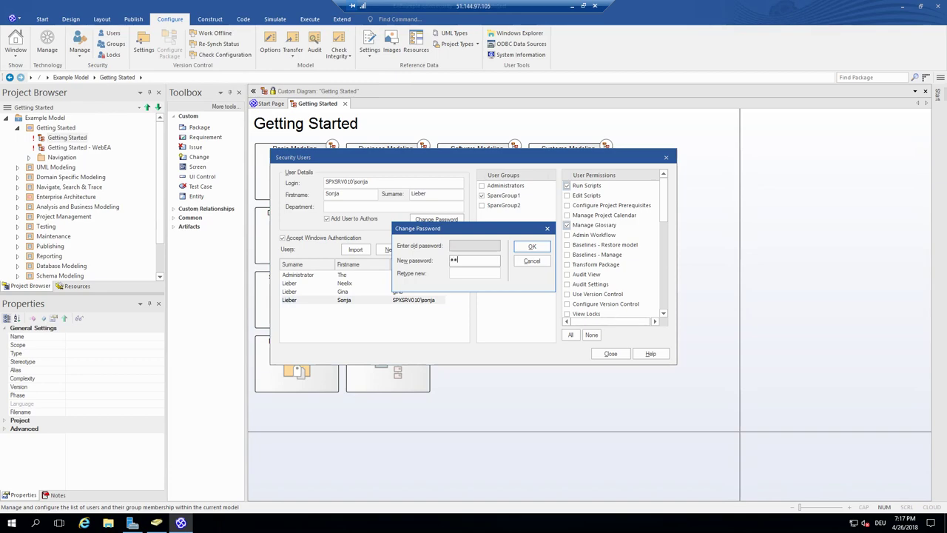
left_click(455, 273)
type("*")
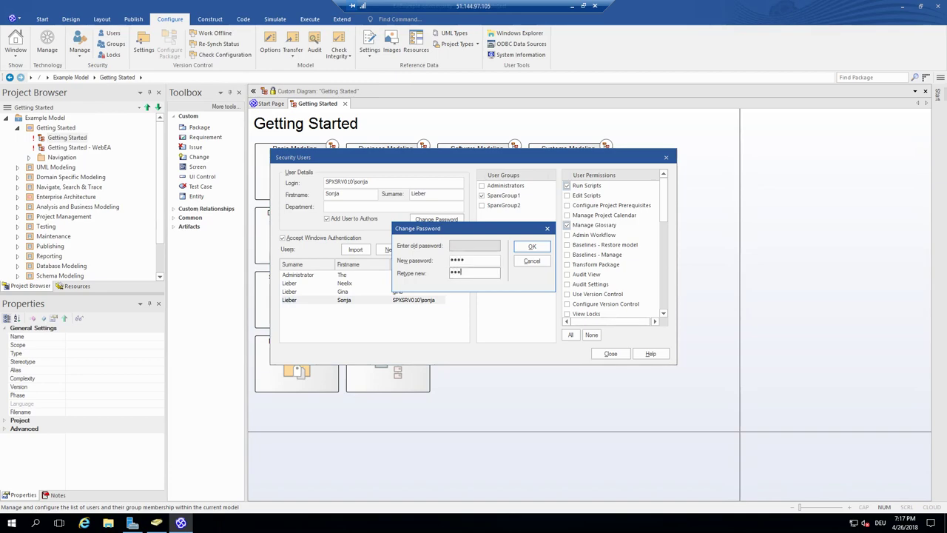
left_click(530, 252)
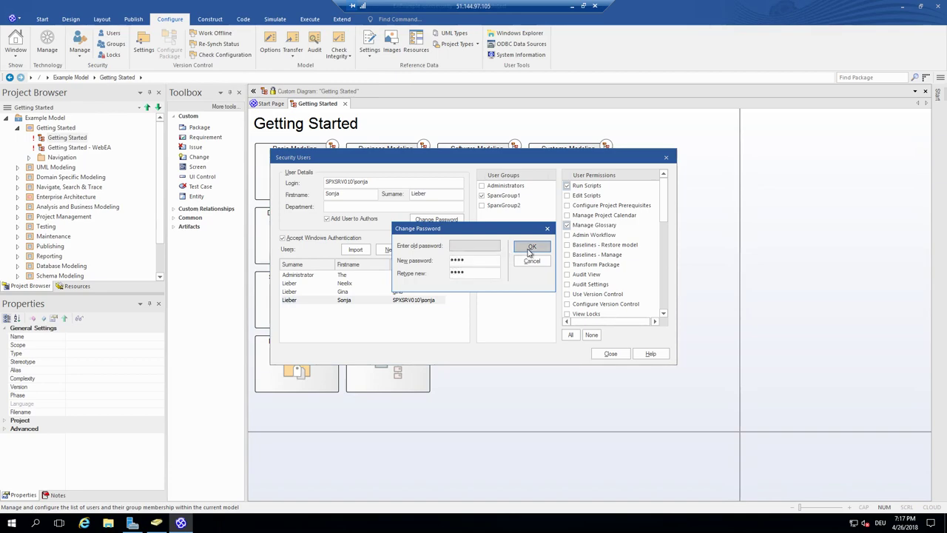
Step: Acknowledge the password change, close Security Users, and open Security Groups
left_click(507, 287)
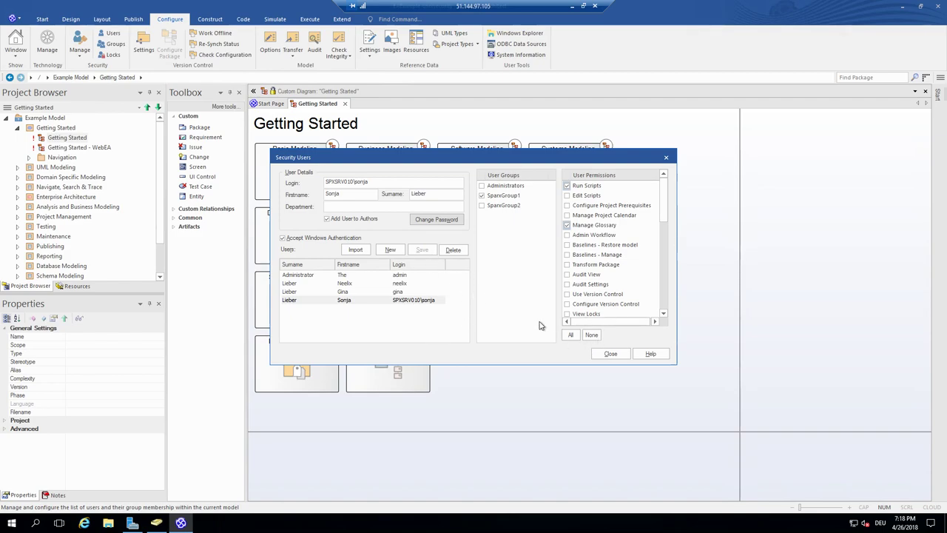
left_click(621, 355)
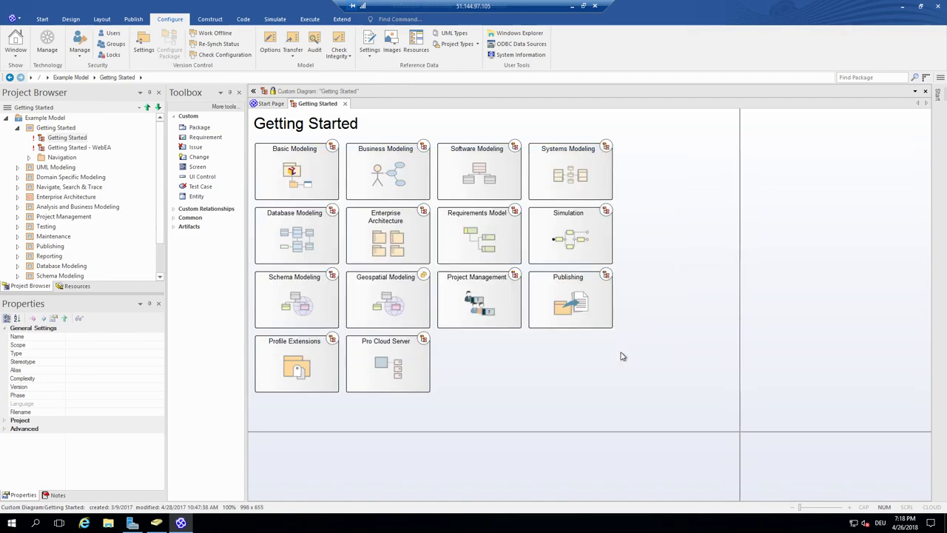
left_click(115, 45)
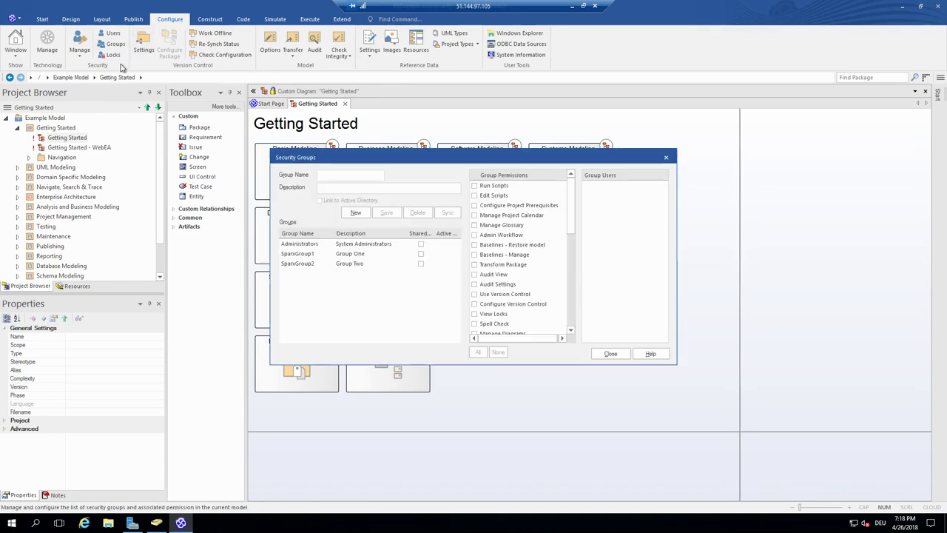
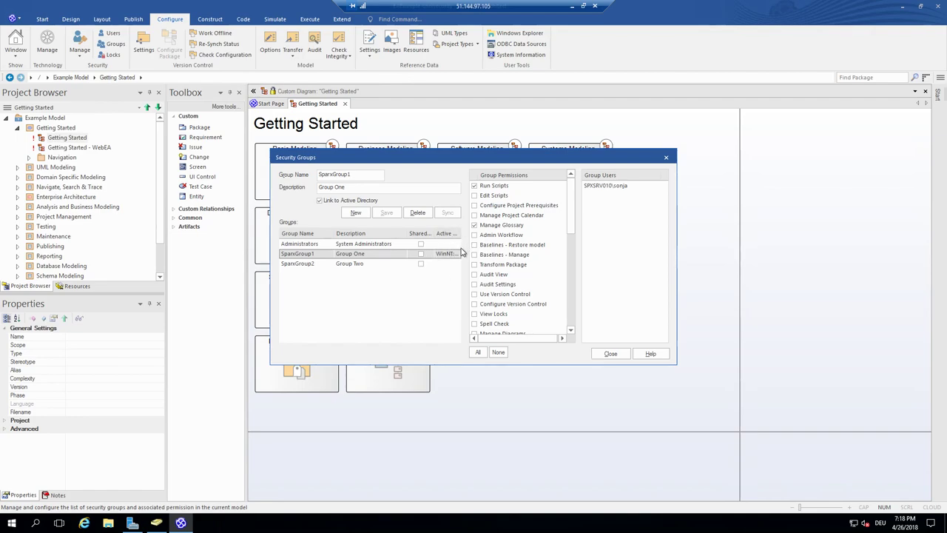
Step: Sort groups by Description and link SparxGroup2 to the Active Directory group SparxGroupWindow02
left_click(405, 234)
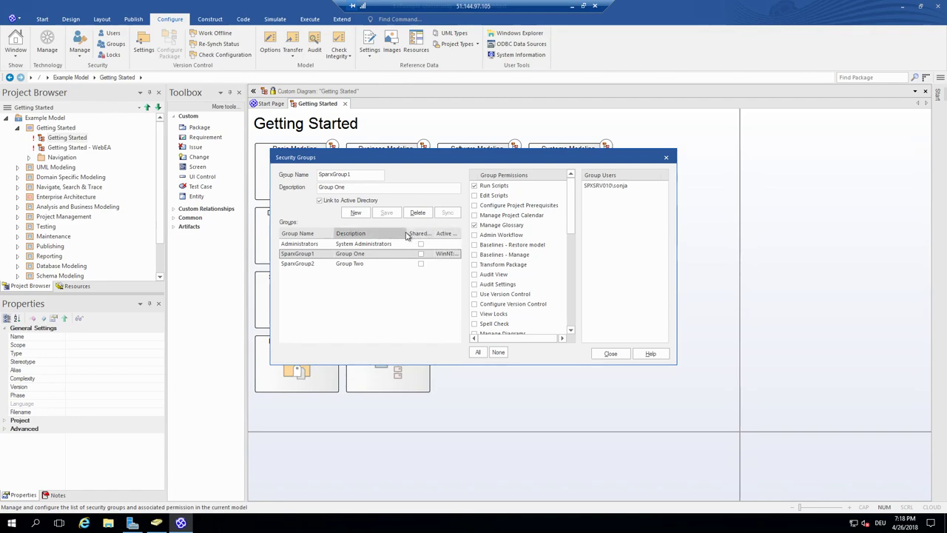
left_click_drag(406, 233, 468, 236)
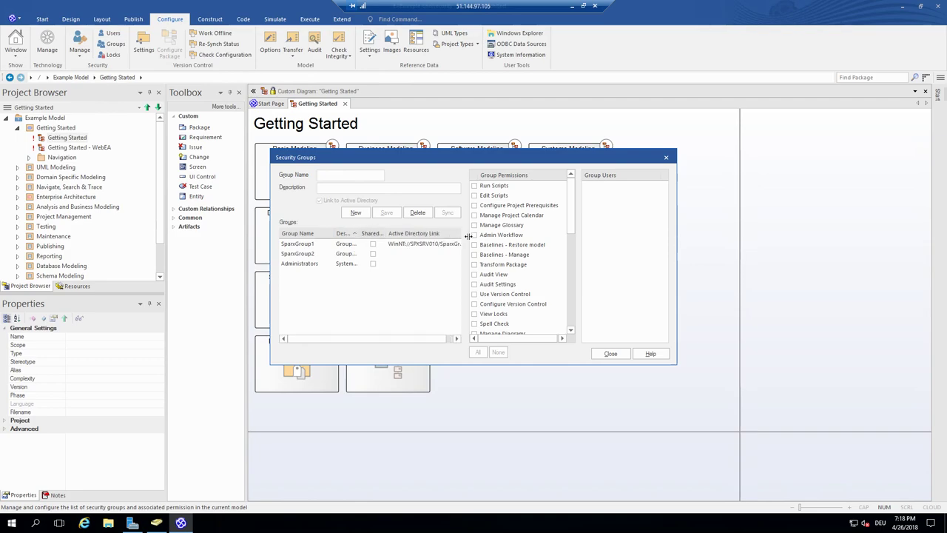
left_click(314, 254)
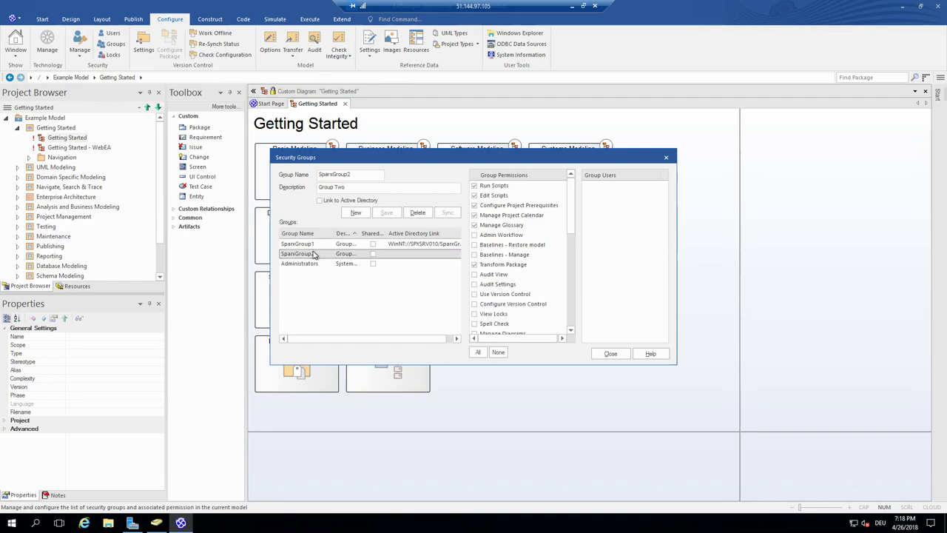
left_click(342, 199)
type("sp")
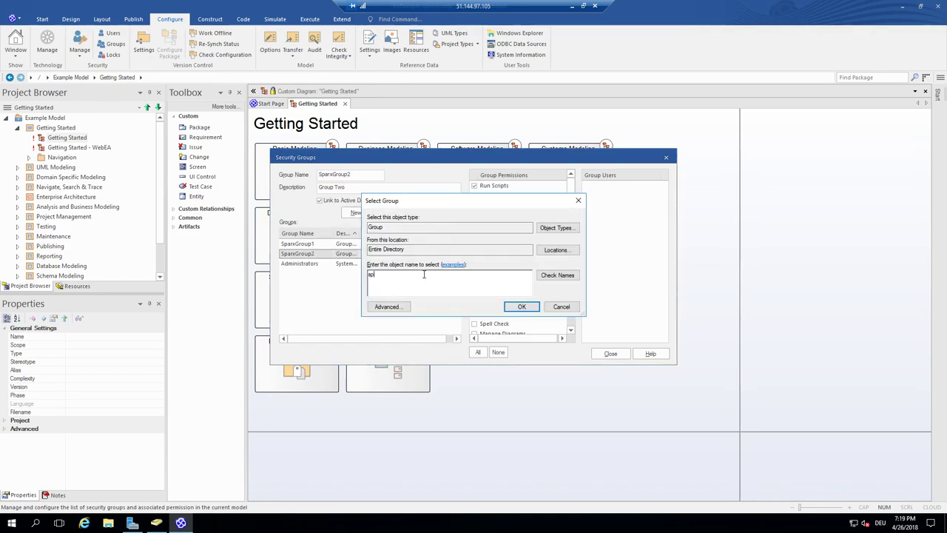
left_click(566, 273)
double_click(391, 241)
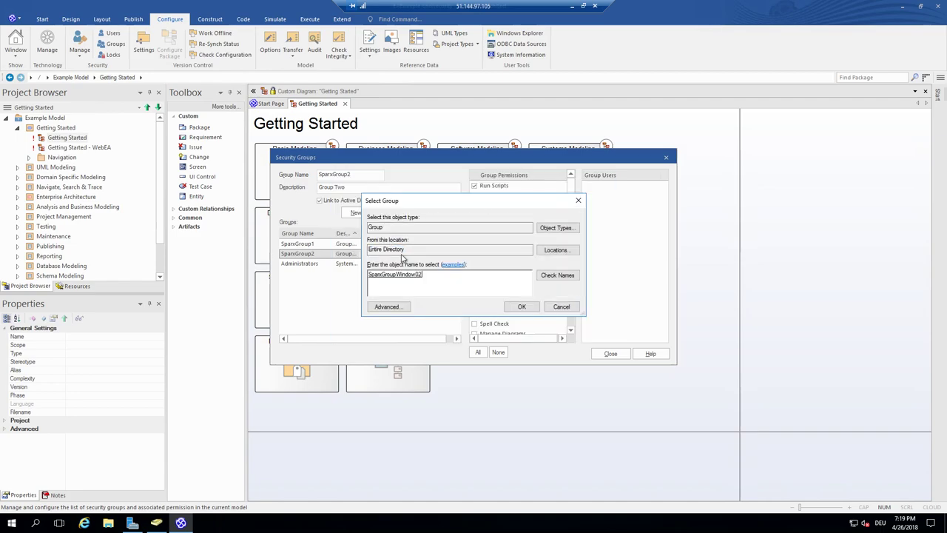
left_click(521, 306)
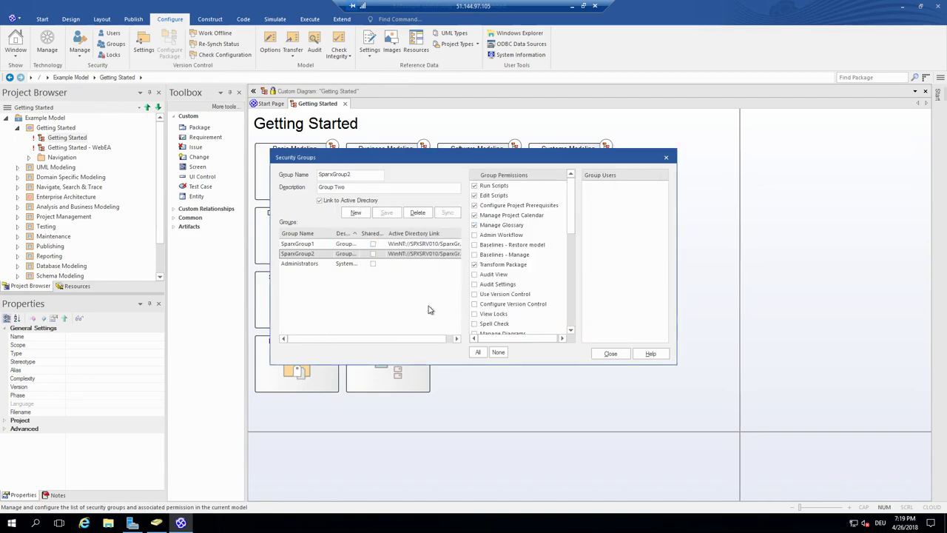
Step: Switch between SparxGroup1 and SparxGroup2 to compare their permissions and members
left_click(329, 245)
left_click(329, 254)
left_click(323, 247)
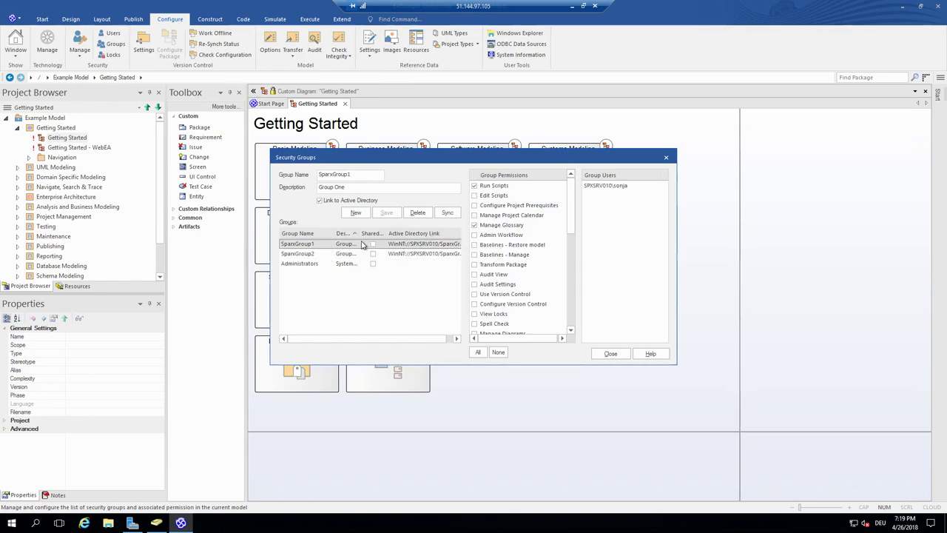
left_click(448, 255)
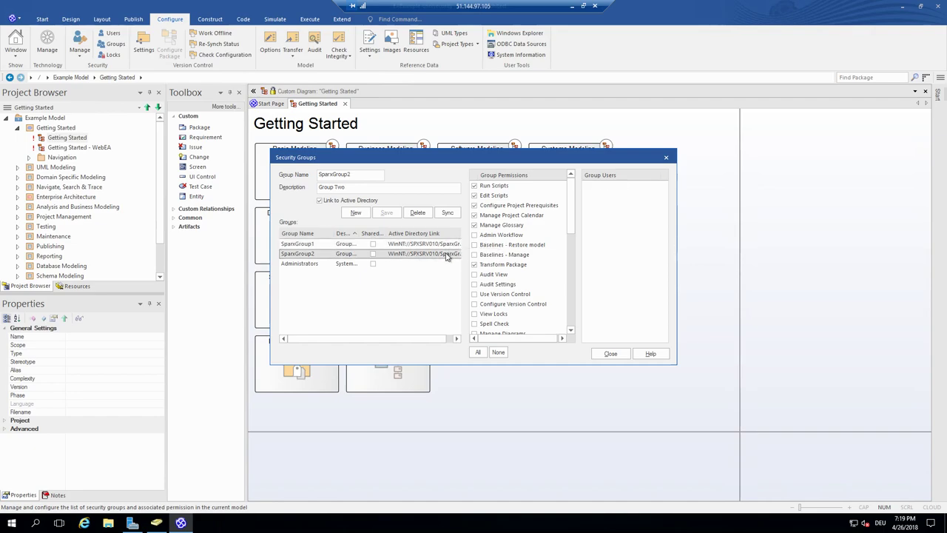
left_click(446, 244)
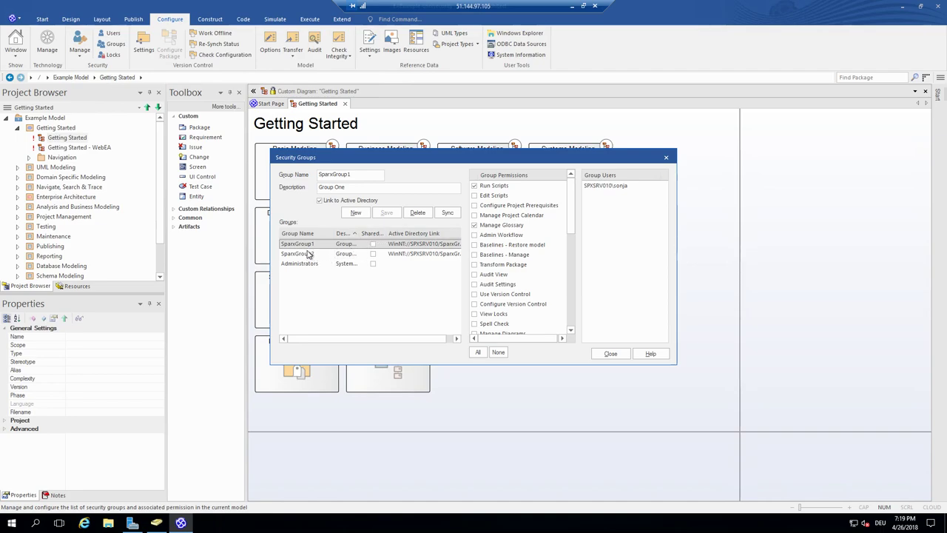
left_click(347, 253)
left_click(346, 254)
Step: Close the Security Groups dialog and try a Start menu search for 'inter'
left_click(608, 356)
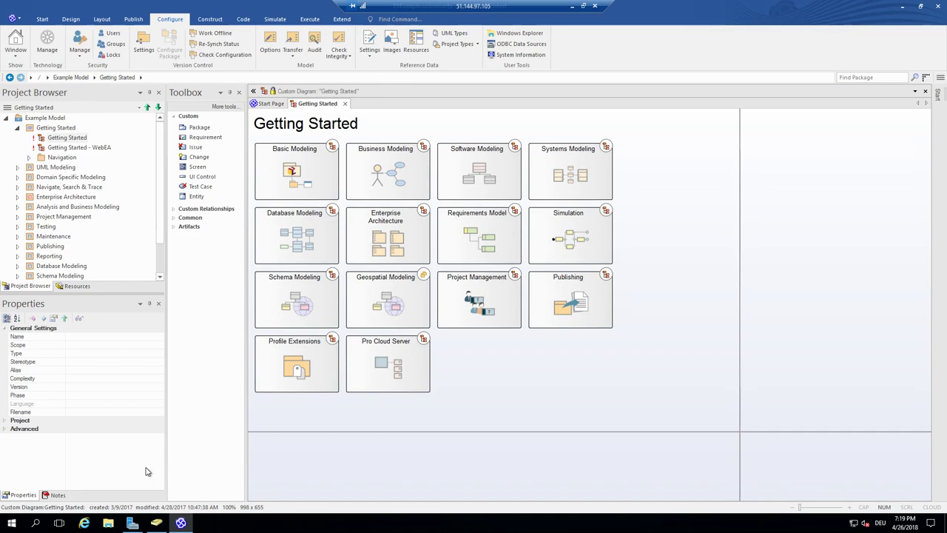
left_click(10, 526)
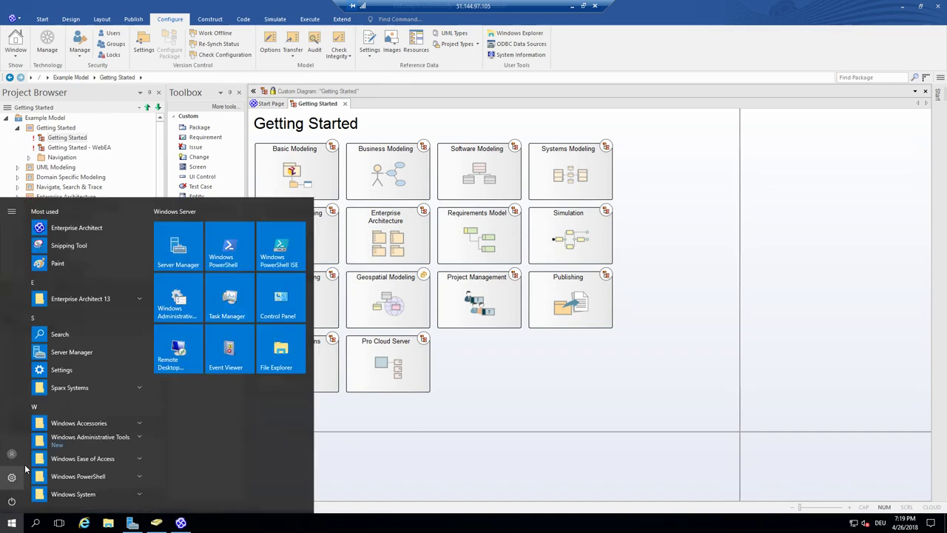
type("inter")
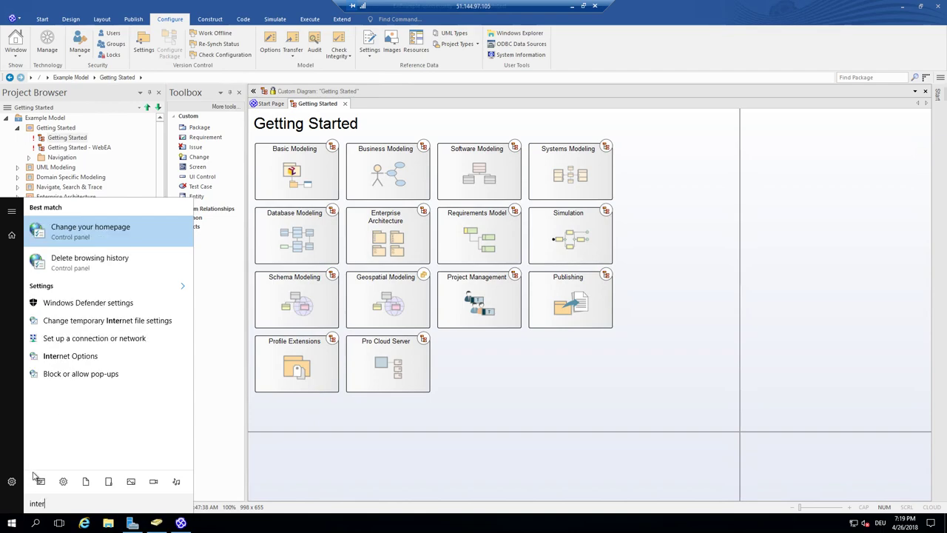
key("Escape")
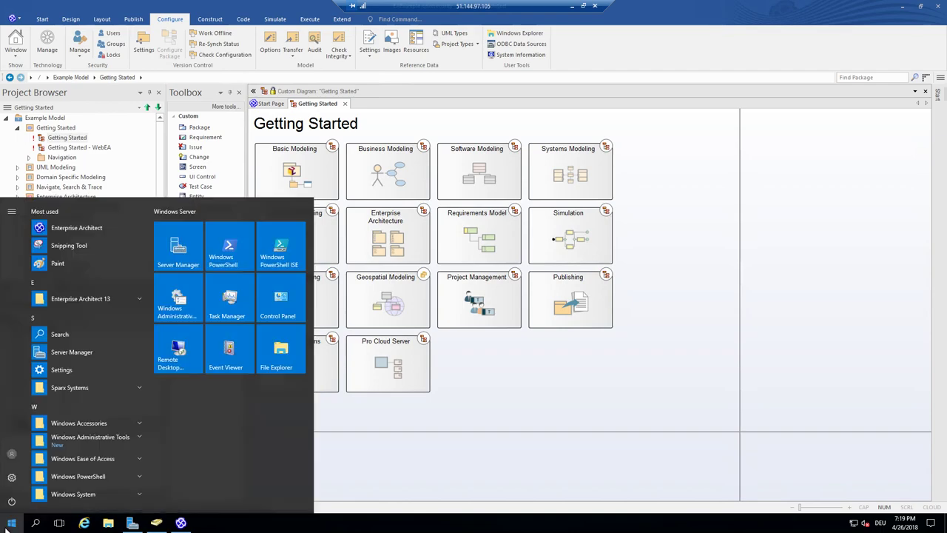
left_click(10, 524)
Step: Launch Internet Information Services (IIS) Manager from Windows Administrative Tools
left_click(7, 524)
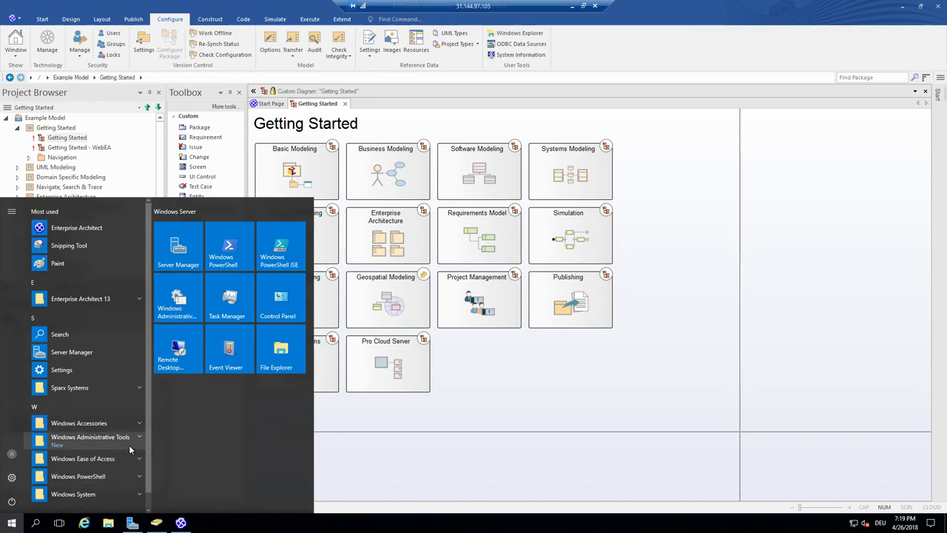
left_click(90, 437)
scroll(122, 474, "down", 5)
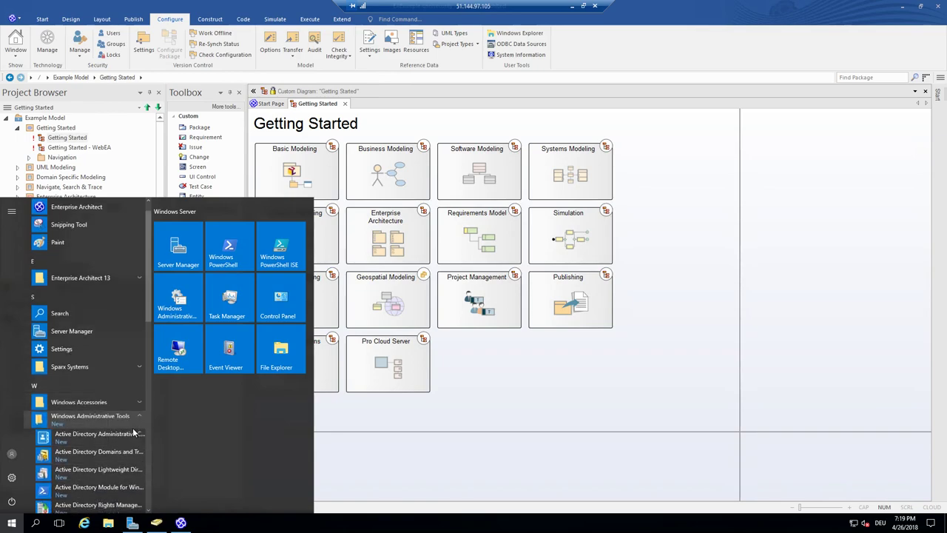
scroll(132, 430, "down", 5)
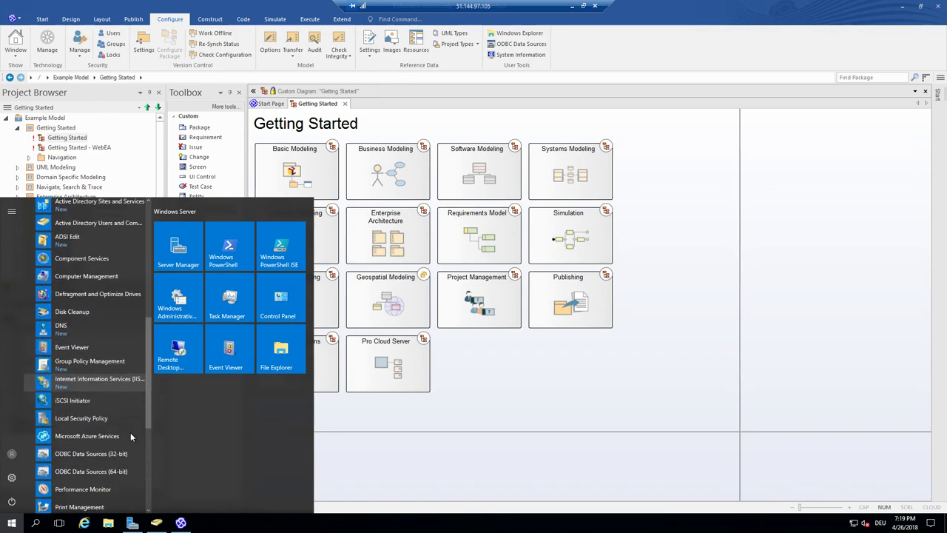
left_click(115, 342)
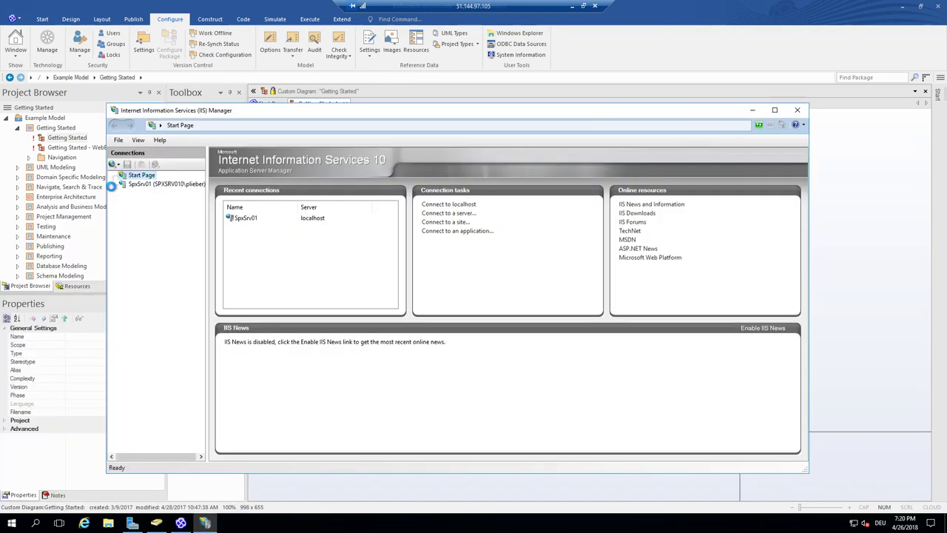
Step: On SpxSrv01, open the Default Web Site's Authentication page and select Windows Authentication
left_click(134, 185)
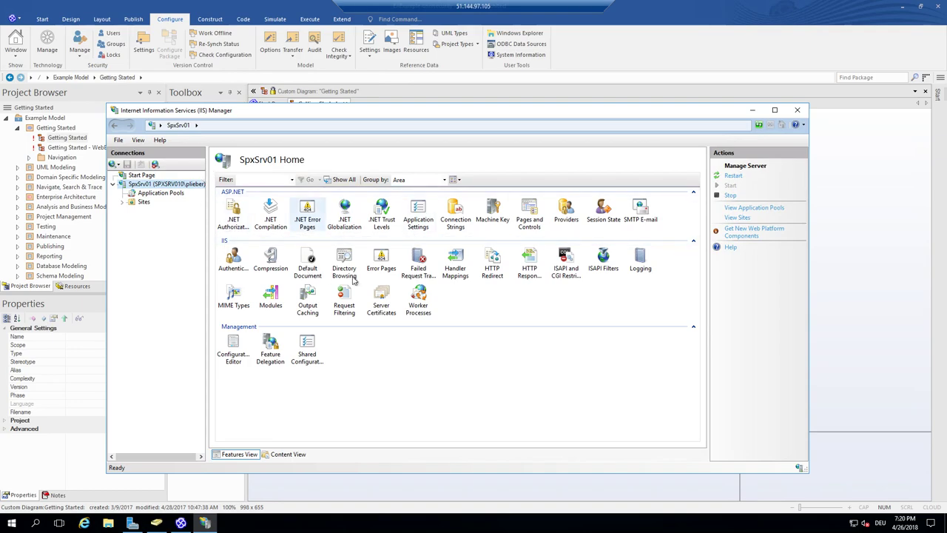
left_click(123, 202)
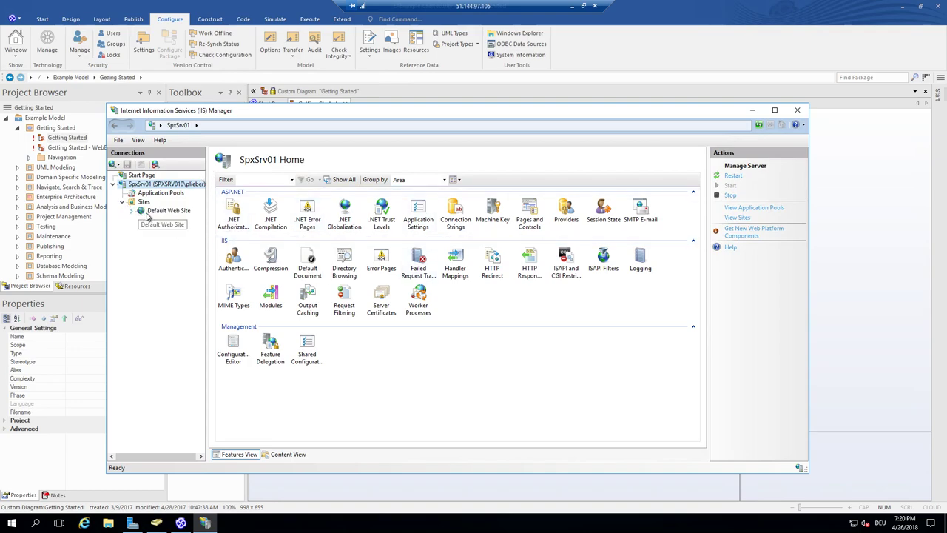
left_click(152, 212)
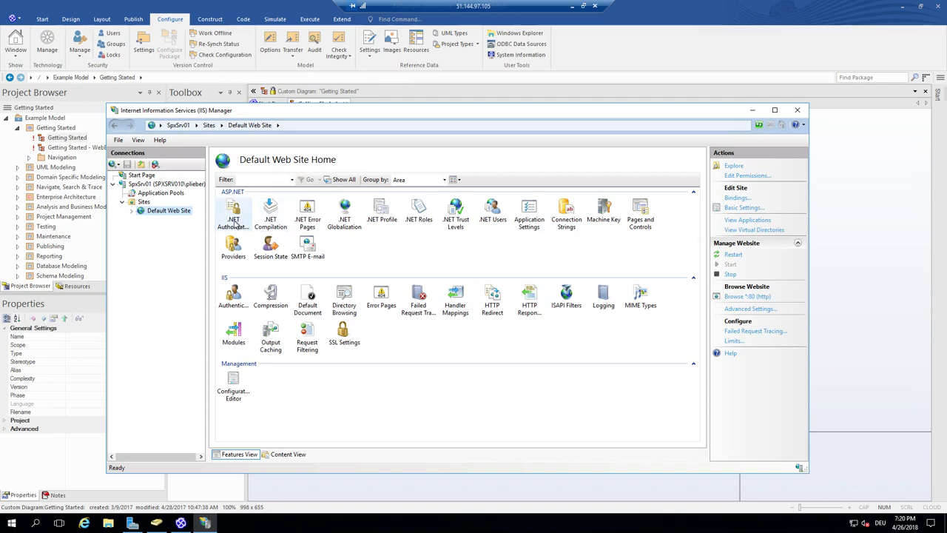
double_click(234, 296)
left_click(250, 230)
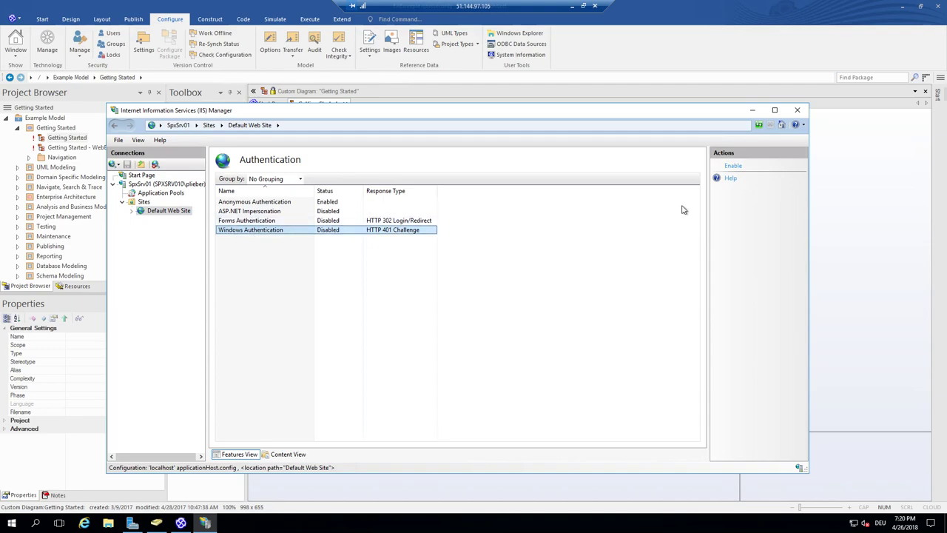
Step: Enable Windows Authentication and disable Anonymous Authentication, then return to the Default Web Site home
left_click(732, 165)
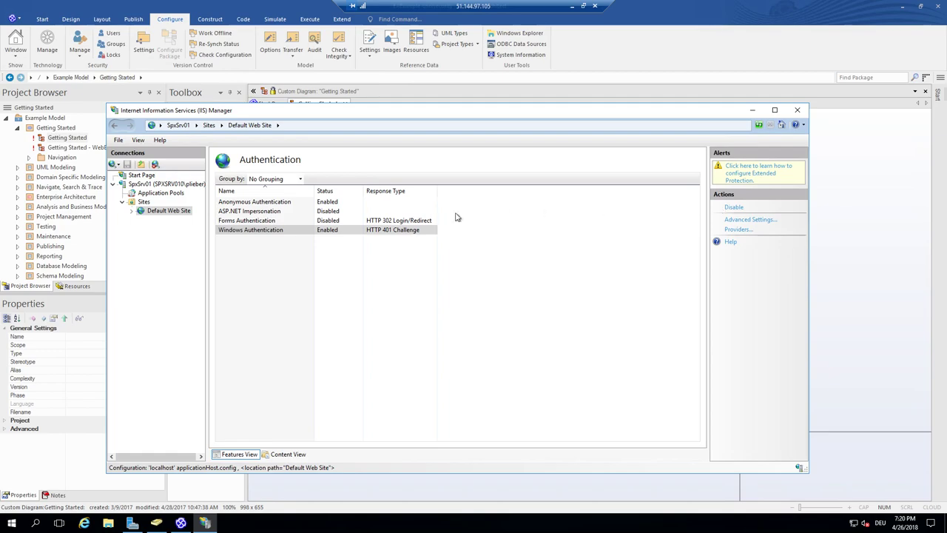
left_click(334, 203)
left_click(733, 166)
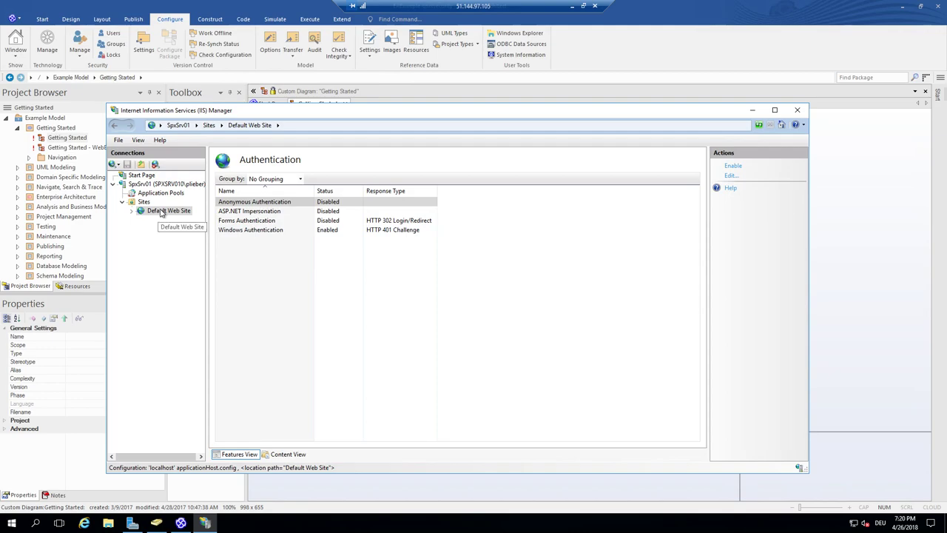
left_click(163, 211)
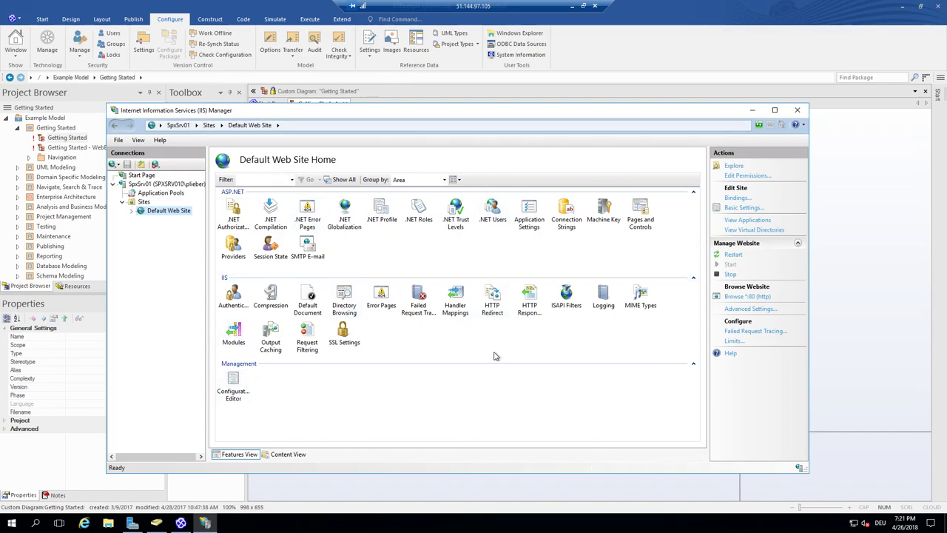
Step: Minimise IIS Manager and choose Enable Security under Enterprise Architect's security Manage options
left_click(753, 112)
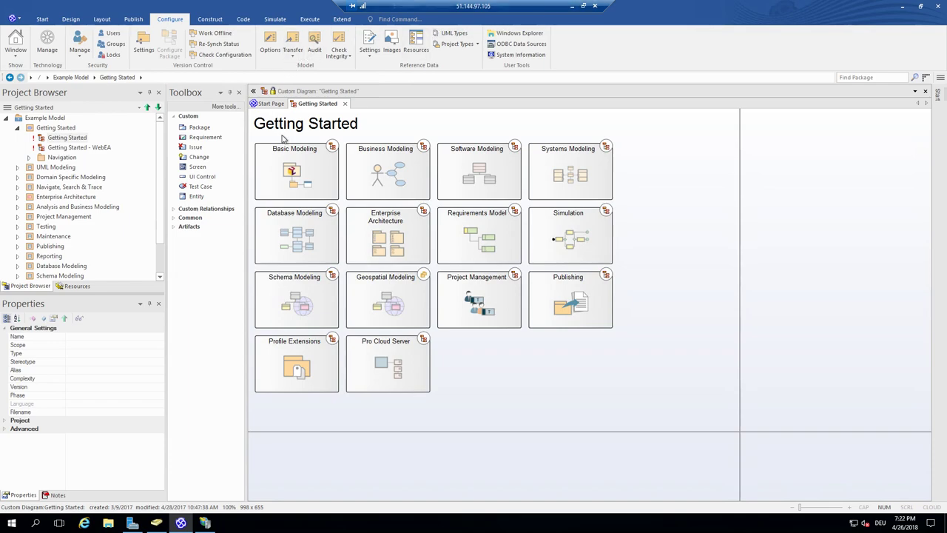
left_click(83, 59)
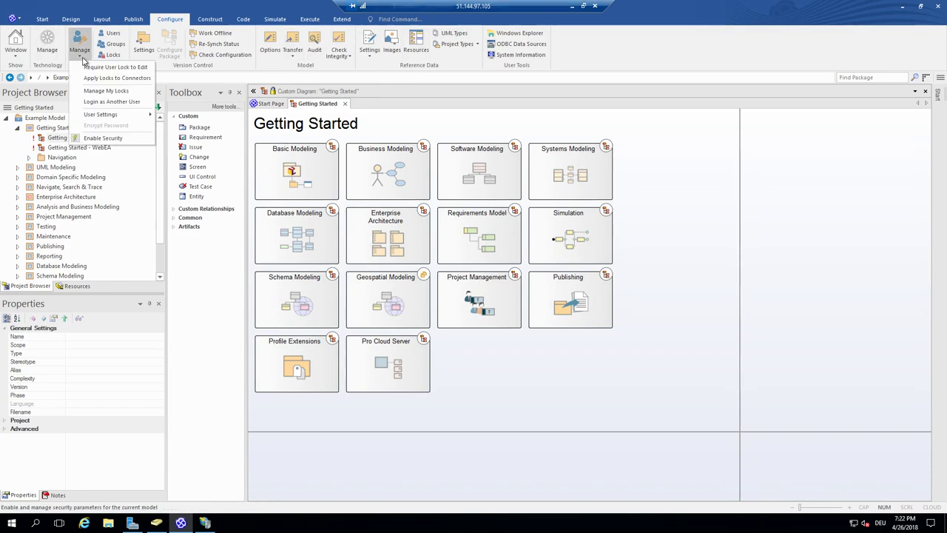
left_click(104, 139)
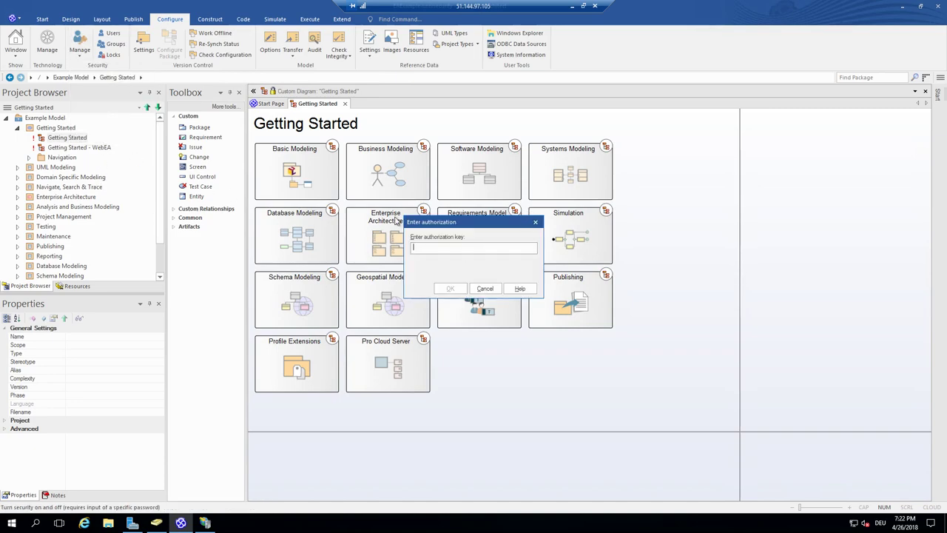
Step: Cancel the authorization key prompt and bring up the Configure > Security > Manage options
left_click(484, 288)
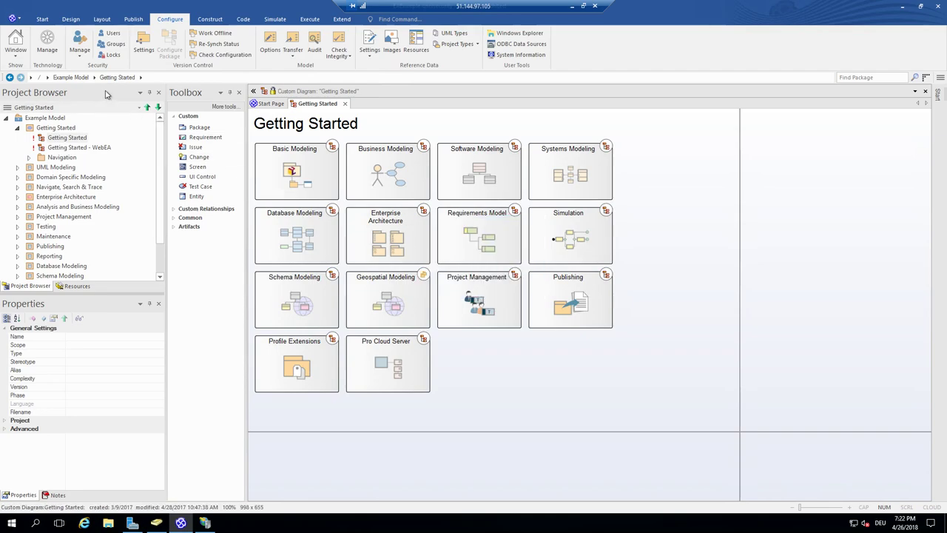
left_click(83, 60)
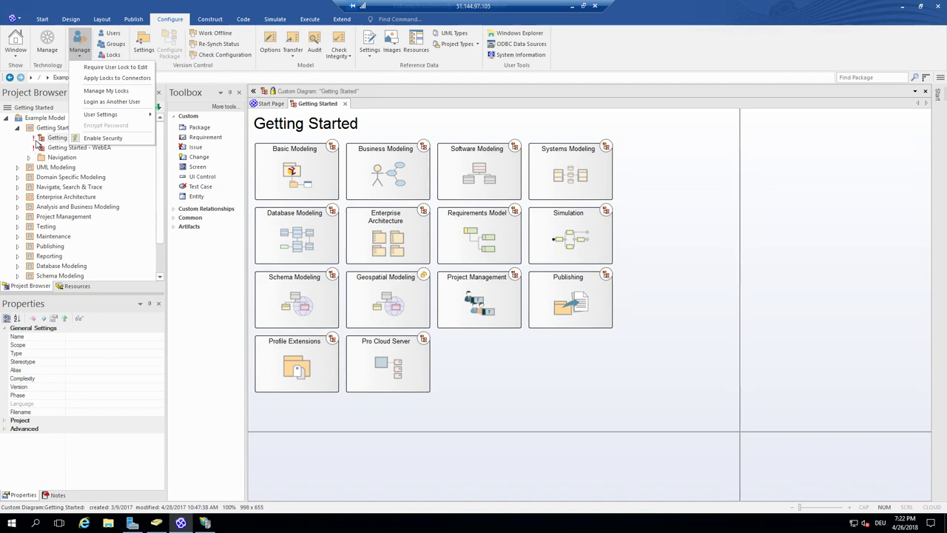
mouse_move(105, 118)
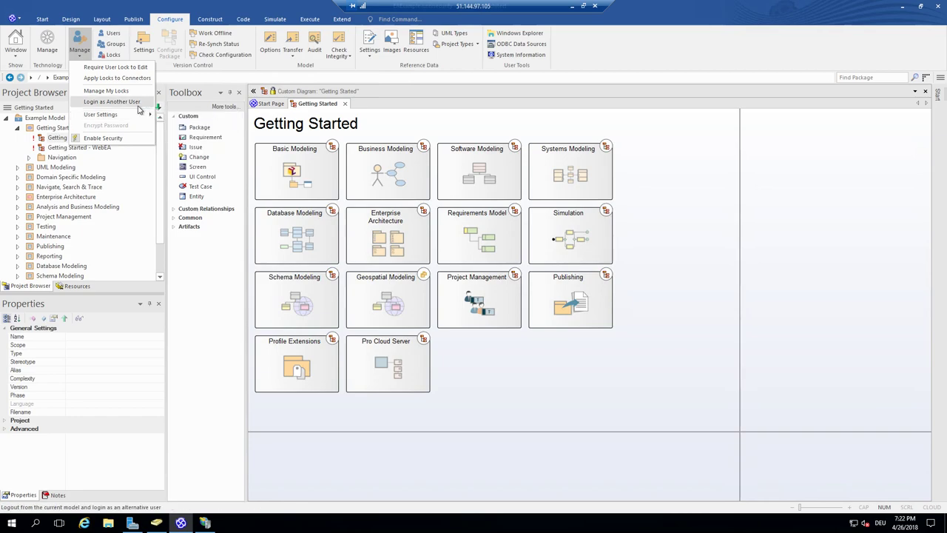
Step: In Security Groups, compare SparxGroup1 and SparxGroup2 permissions and users, then close the dialog
left_click(111, 45)
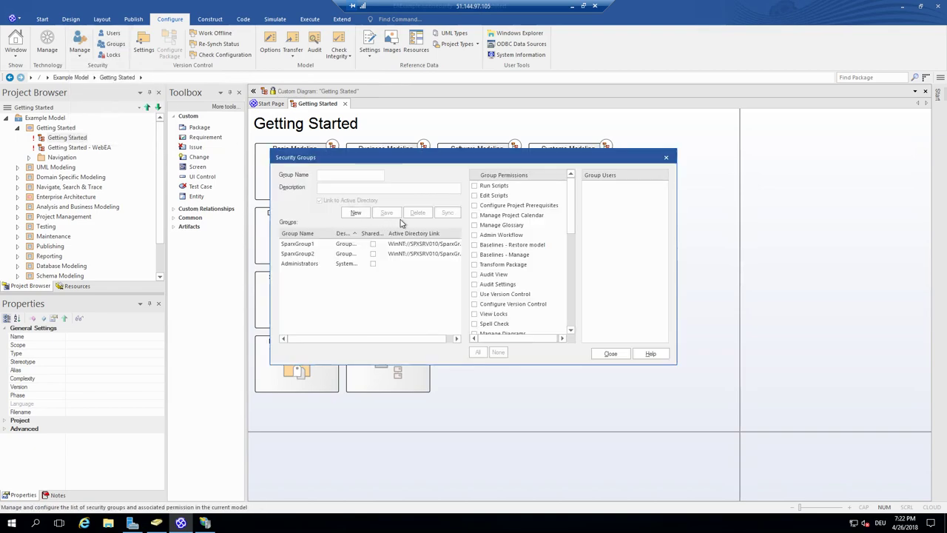
left_click(434, 245)
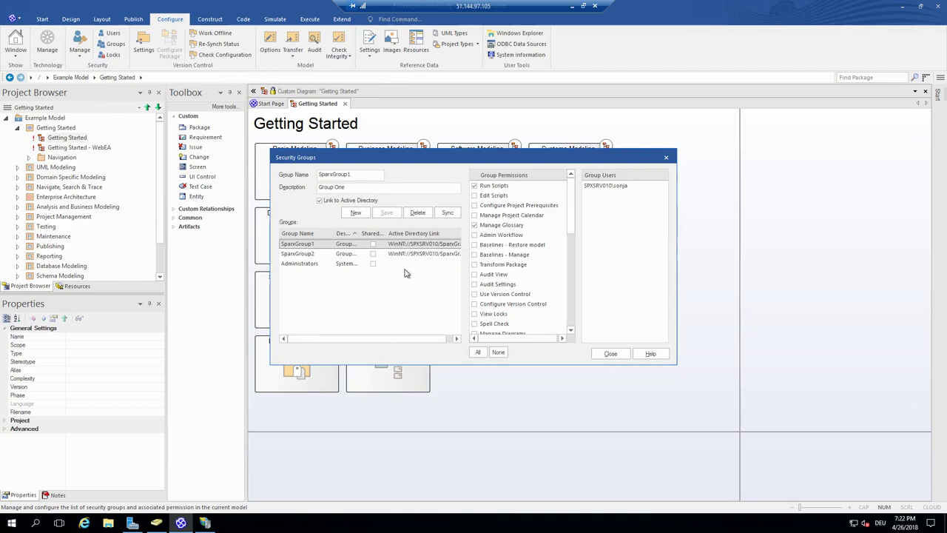
left_click(390, 253)
key("Up")
key("Down")
key("Up")
left_click_drag(570, 227, 569, 180)
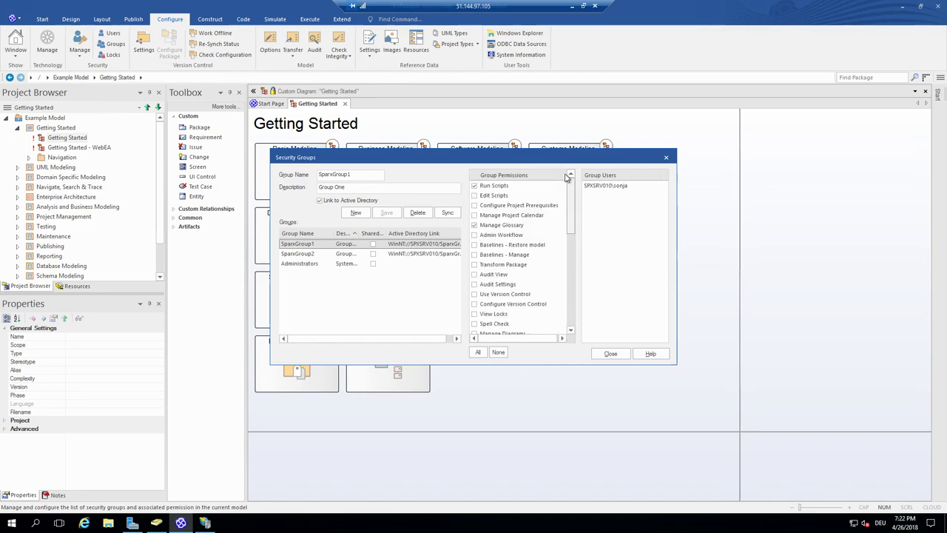
left_click(609, 353)
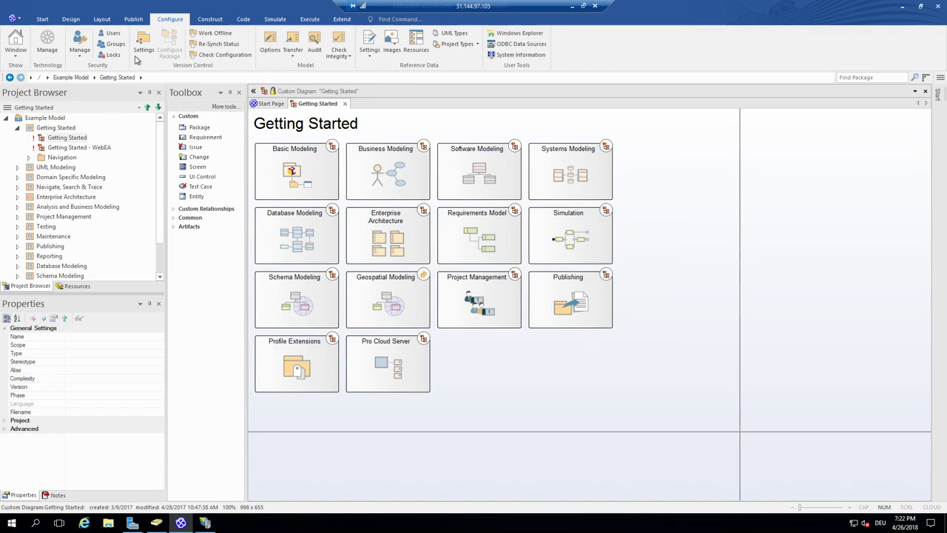
Step: In Security Users, add the Active Directory user to SparxGroup2 and save
left_click(109, 34)
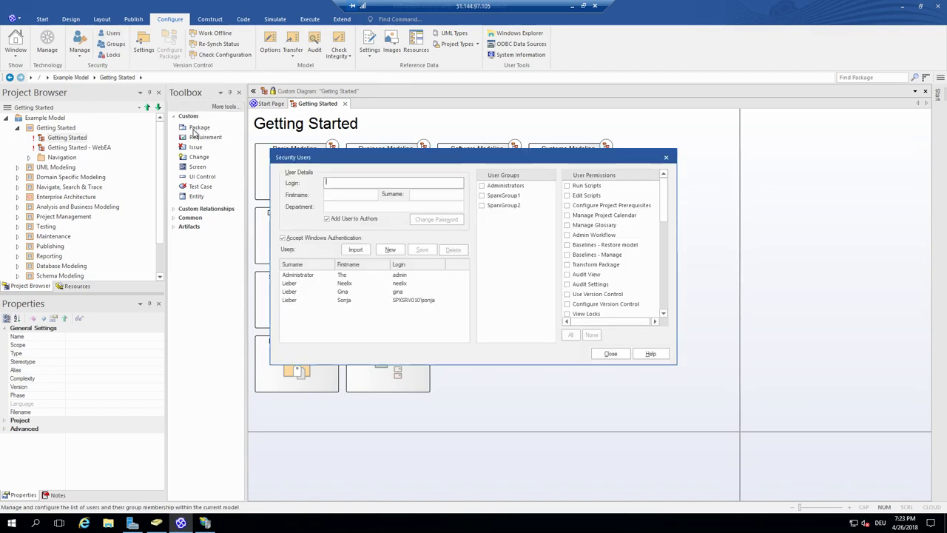
left_click(426, 300)
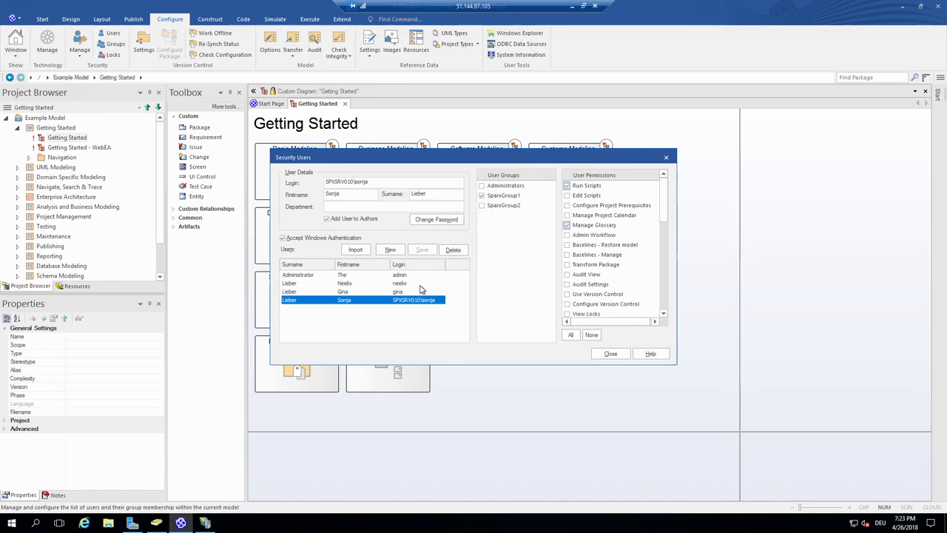
left_click(420, 291)
left_click(422, 284)
left_click(420, 302)
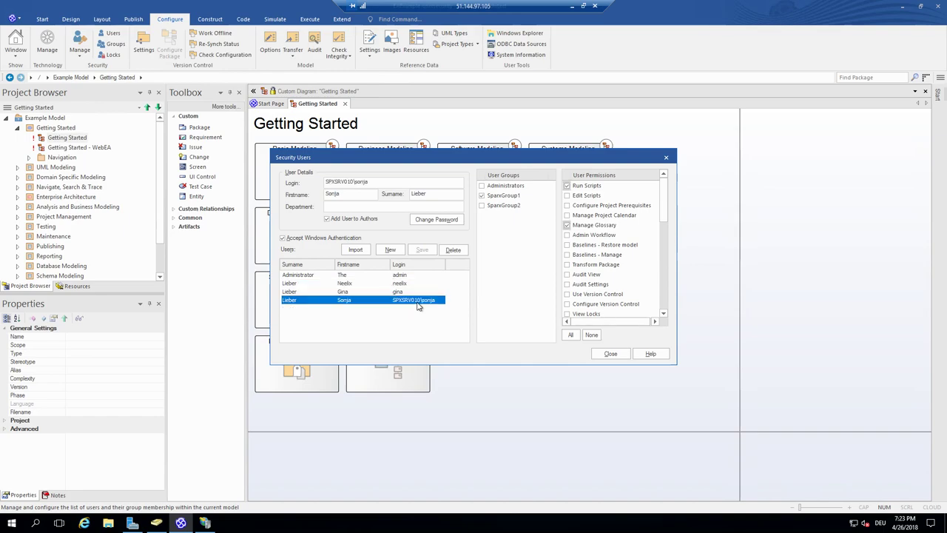
left_click(482, 205)
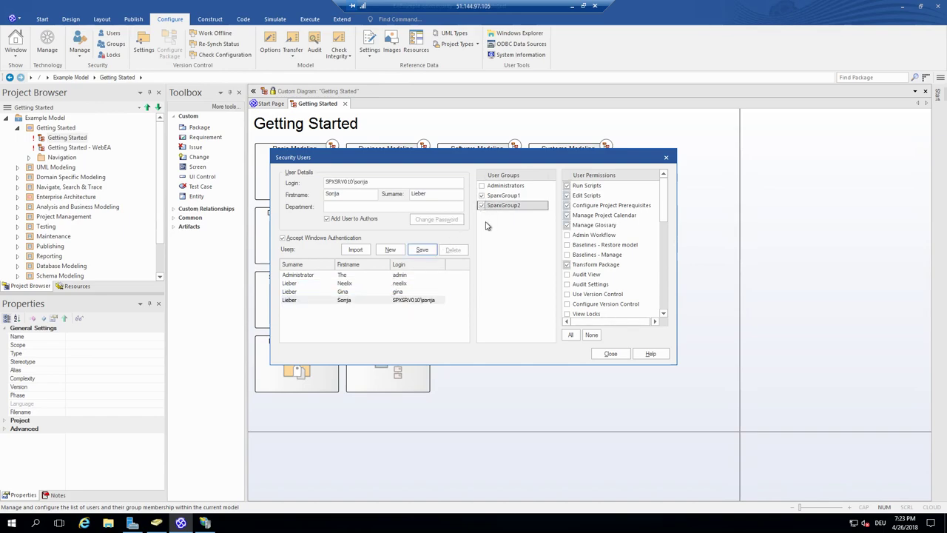
left_click(422, 250)
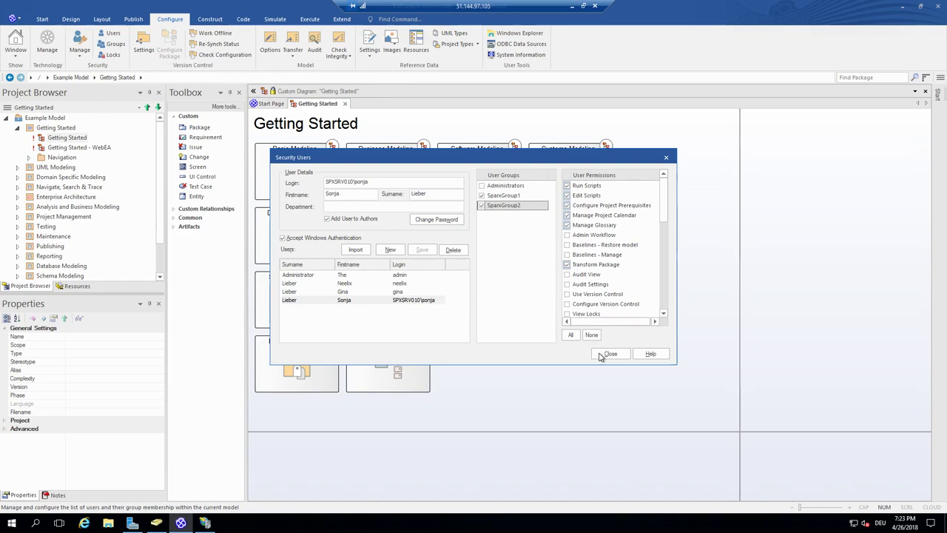
Step: Grant the user Audit Settings and Use Version Control permissions and save
left_click(567, 285)
left_click(567, 294)
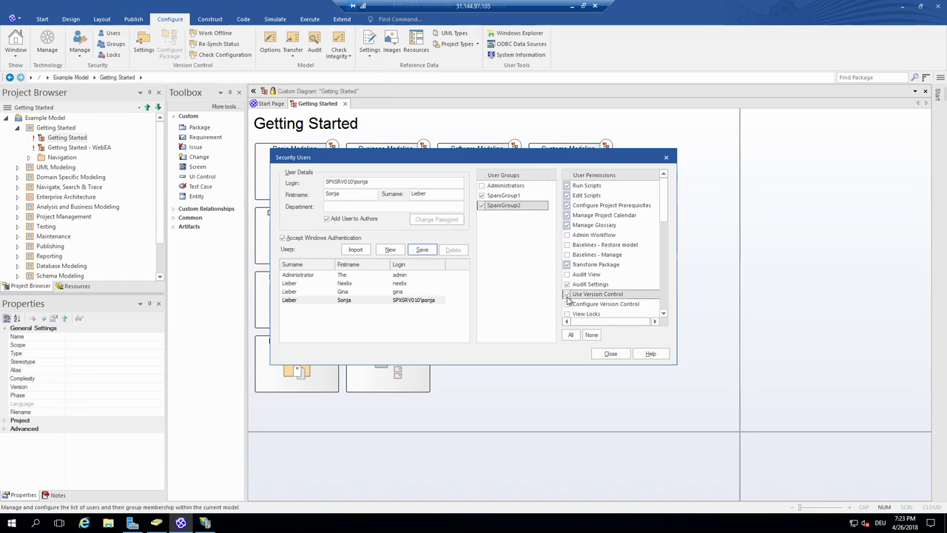
left_click(422, 249)
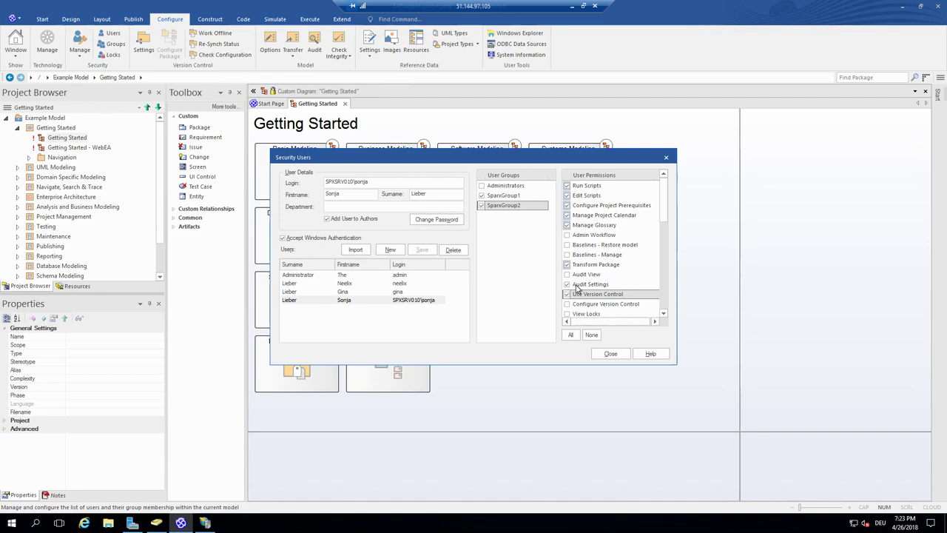
Step: Sort users by Login and review the administrator's groups and permissions
left_click(409, 265)
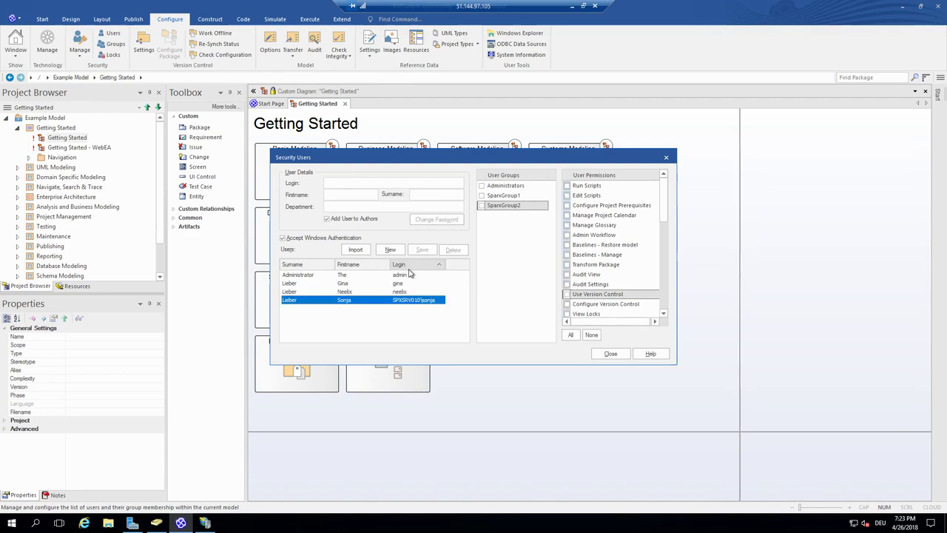
left_click(408, 274)
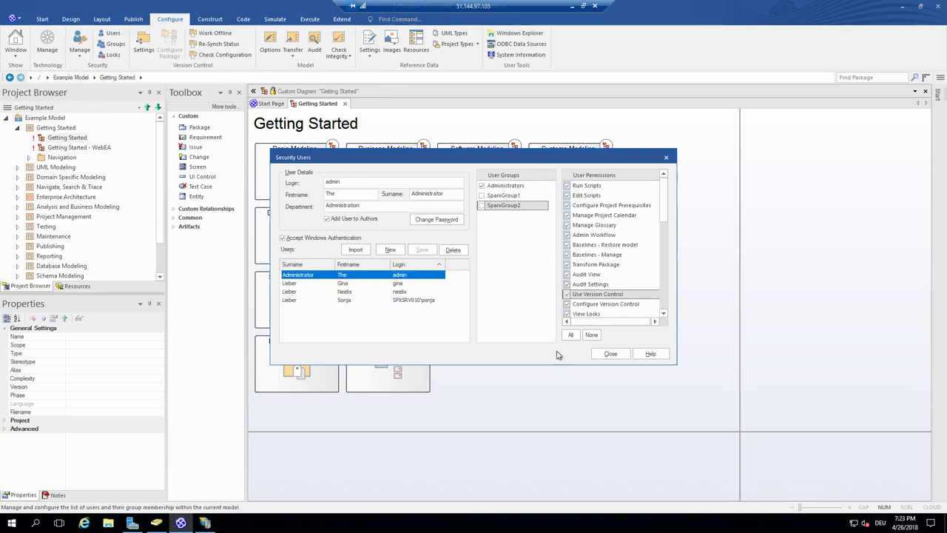
left_click(612, 267)
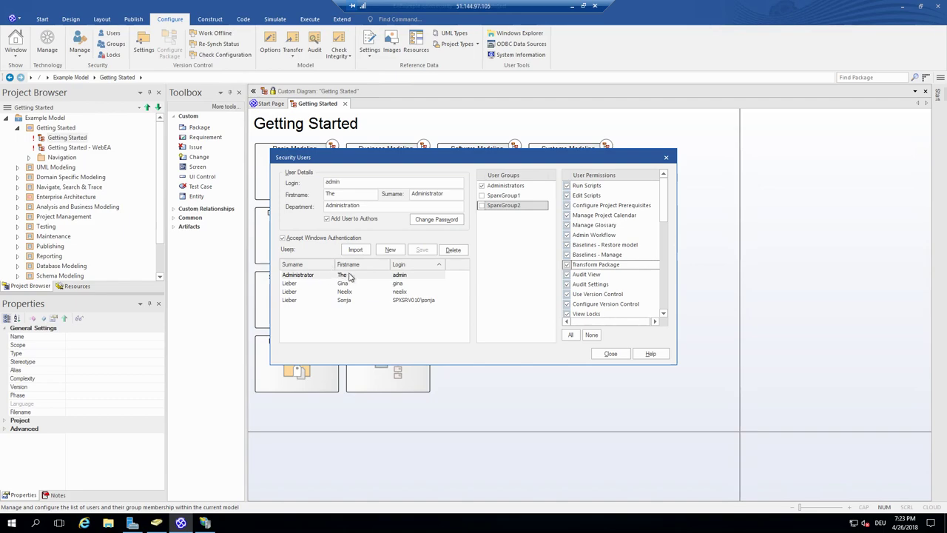
left_click(400, 303)
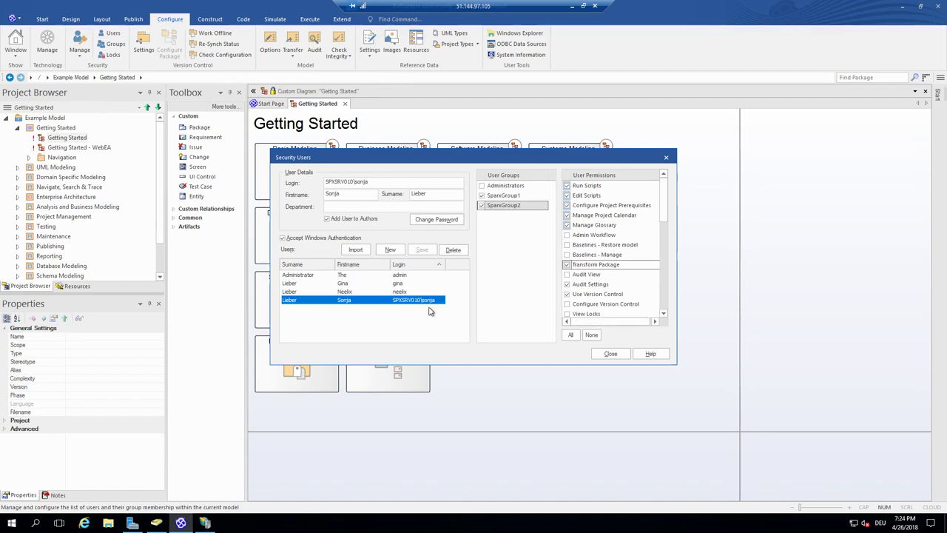
Step: Compare each local user's permissions, ending on the Active Directory user's details
left_click(422, 294)
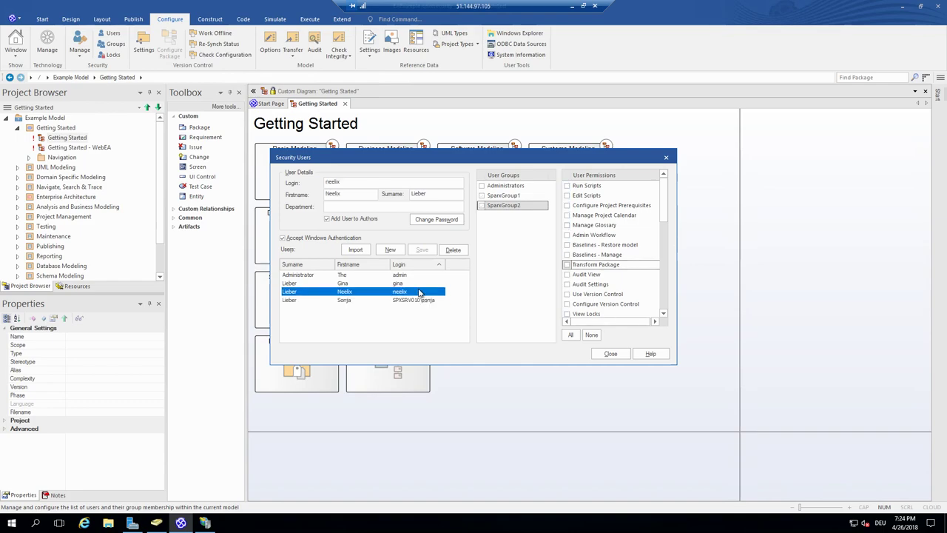
left_click(419, 283)
left_click(415, 275)
left_click(415, 291)
left_click(417, 284)
left_click(417, 275)
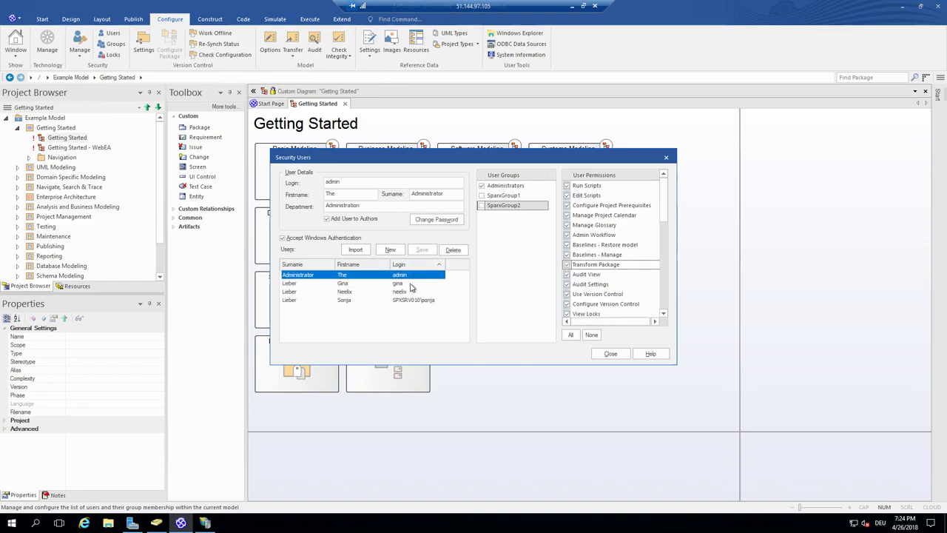
left_click(411, 285)
left_click(411, 292)
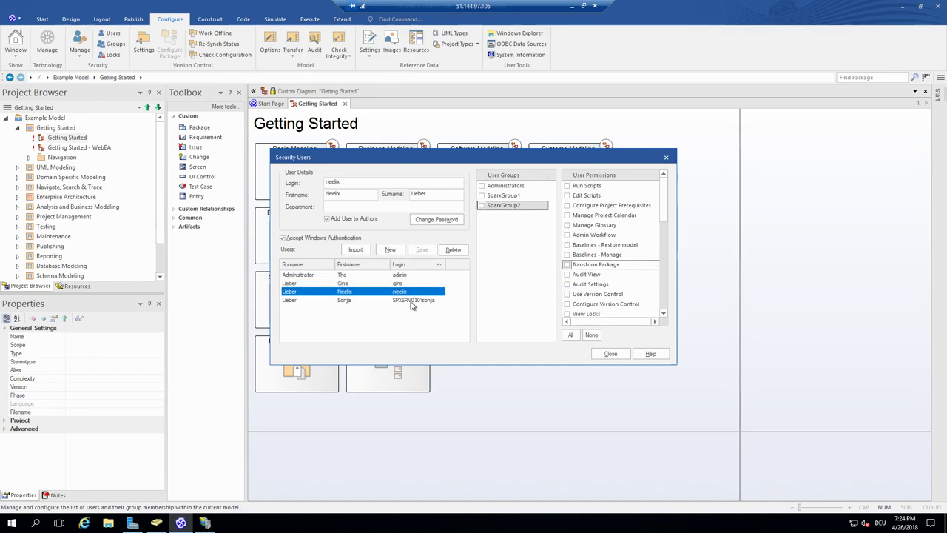
left_click(412, 301)
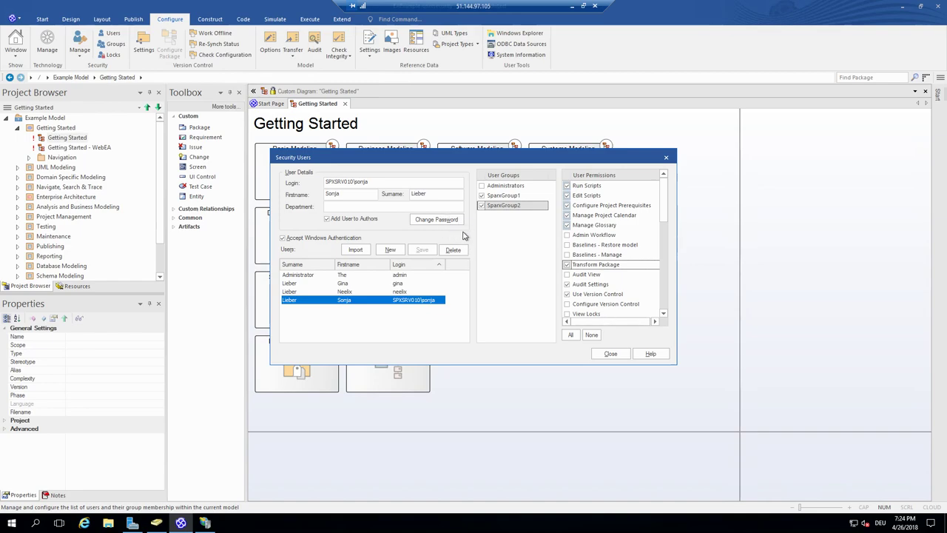
Step: Close the Security Users dialog to get back to the Getting Started diagram
left_click(610, 353)
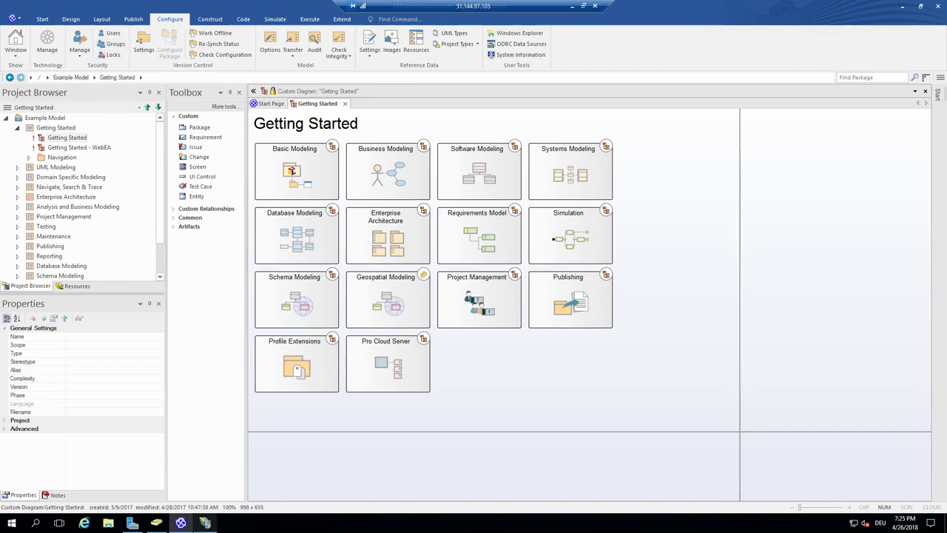
mouse_move(205, 522)
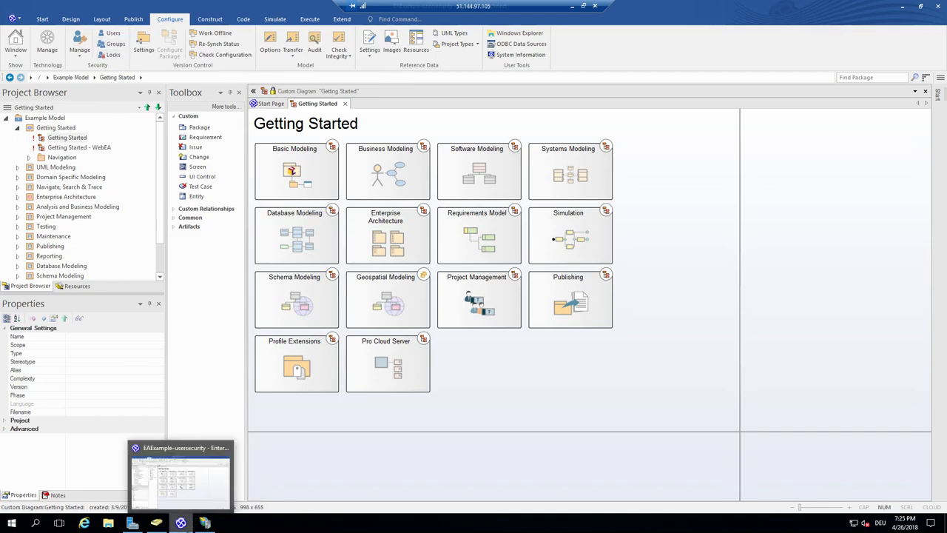
left_click(201, 524)
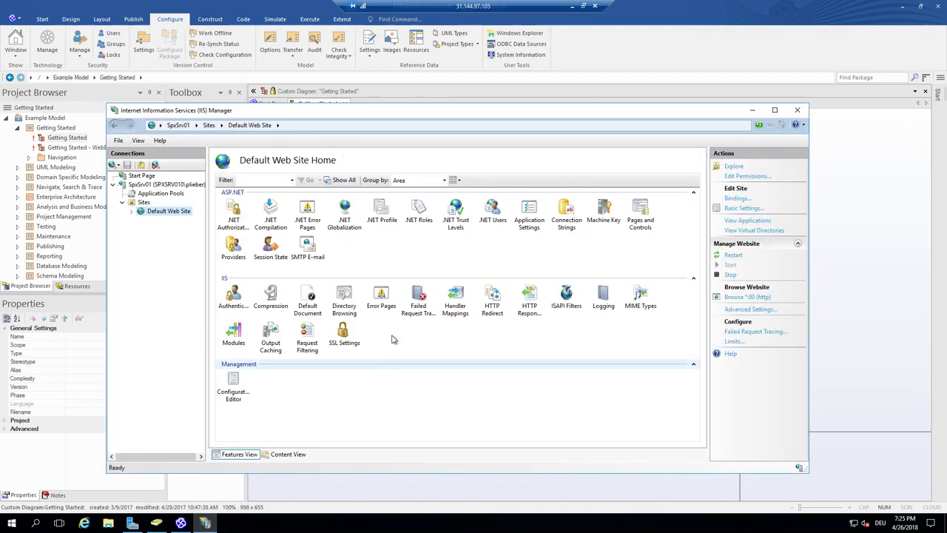
left_click(753, 110)
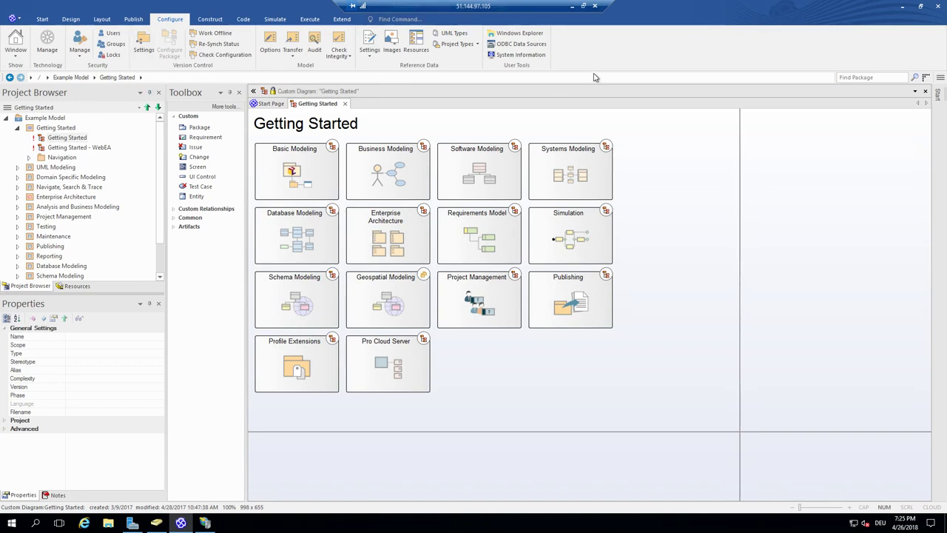
Step: Leave the remote desktop and view the Azure Dashboard with four running VMs and EAExample03 database
left_click(573, 6)
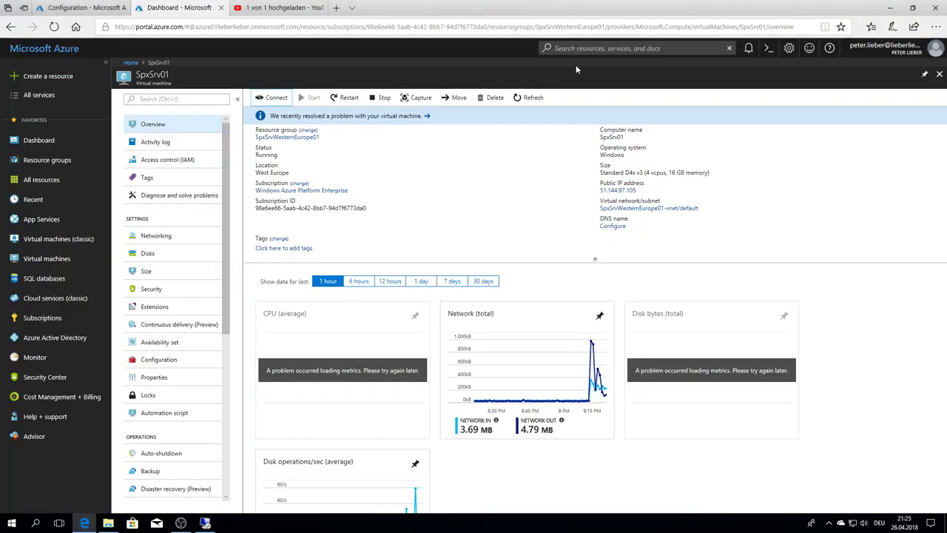
left_click(48, 141)
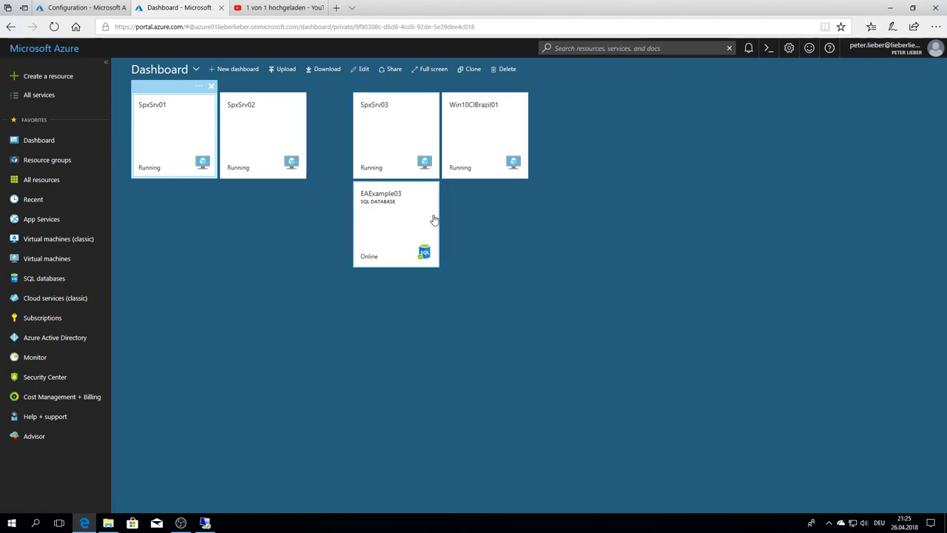